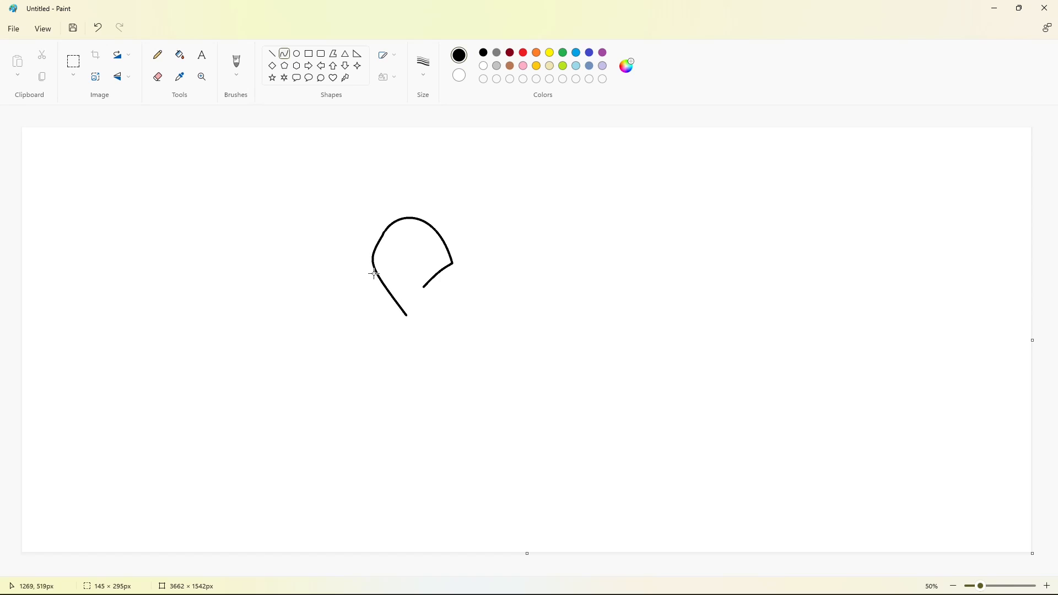
Step: Finish the outline of the capital S with curves for its inner hooks, rounded lower bowl and slanted bottom tip
click(496, 288)
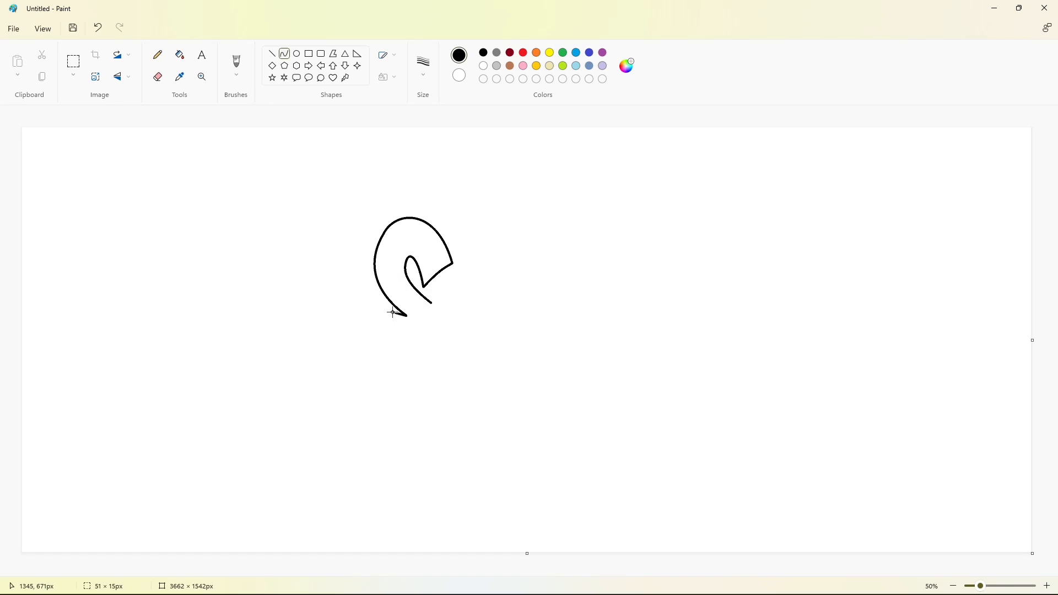
mouse_move(392, 313)
mouse_down()
mouse_move(406, 338)
mouse_move(452, 345)
mouse_move(391, 315)
mouse_move(435, 381)
mouse_move(446, 321)
mouse_move(455, 371)
mouse_move(390, 369)
mouse_move(370, 354)
mouse_move(412, 389)
mouse_up()
mouse_move(388, 374)
mouse_down()
mouse_move(391, 384)
mouse_move(370, 351)
mouse_move(411, 390)
mouse_up()
key(ctrl+z)
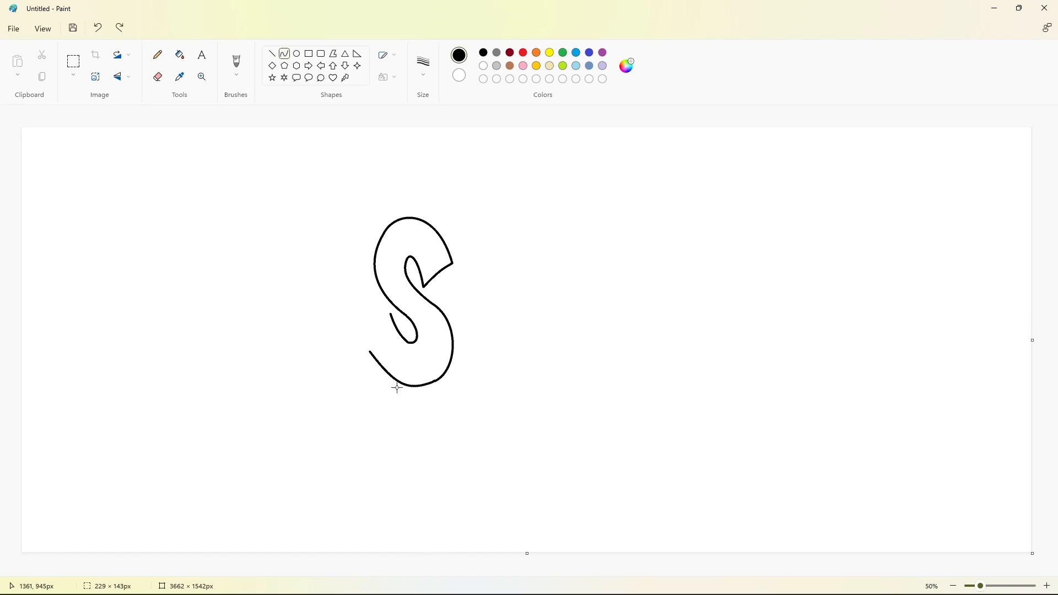
click(397, 387)
click(522, 393)
mouse_move(370, 351)
mouse_down()
mouse_move(390, 313)
mouse_move(382, 338)
mouse_up()
click(381, 340)
click(515, 327)
Step: Draw the upright of a lowercase h beside the S, with bowed sides and a slightly slanted top edge
drag(458, 267, 458, 378)
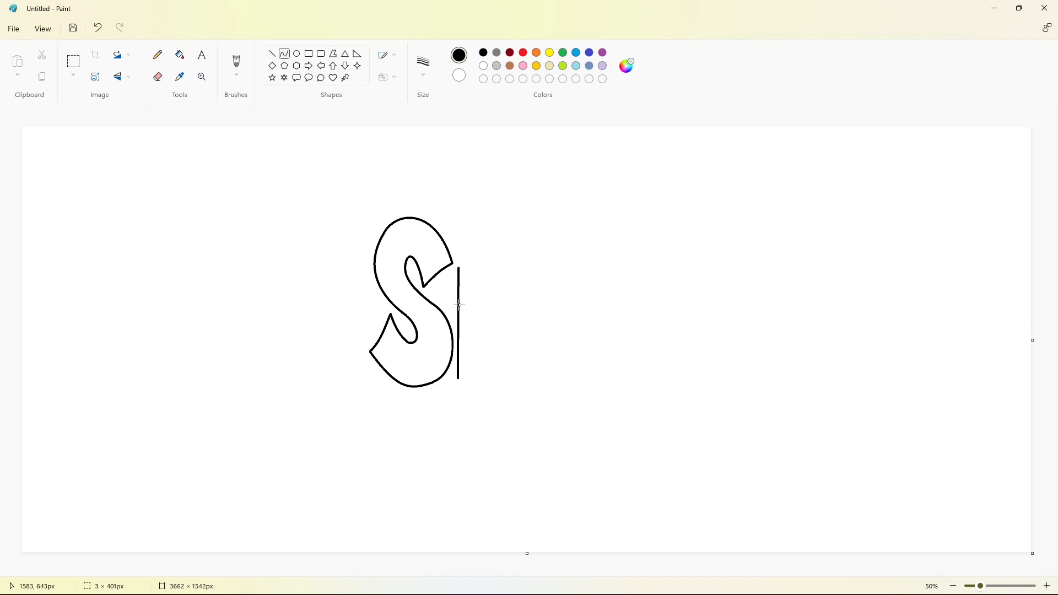
drag(461, 307, 463, 315)
click(463, 316)
click(562, 298)
mouse_move(459, 267)
mouse_down()
mouse_move(480, 266)
mouse_move(478, 316)
mouse_up()
click(470, 264)
click(522, 264)
Step: Complete the h with a curved shoulder, a narrow inner arch and slanted feet
drag(478, 288, 512, 385)
click(477, 289)
click(519, 299)
drag(494, 351, 503, 303)
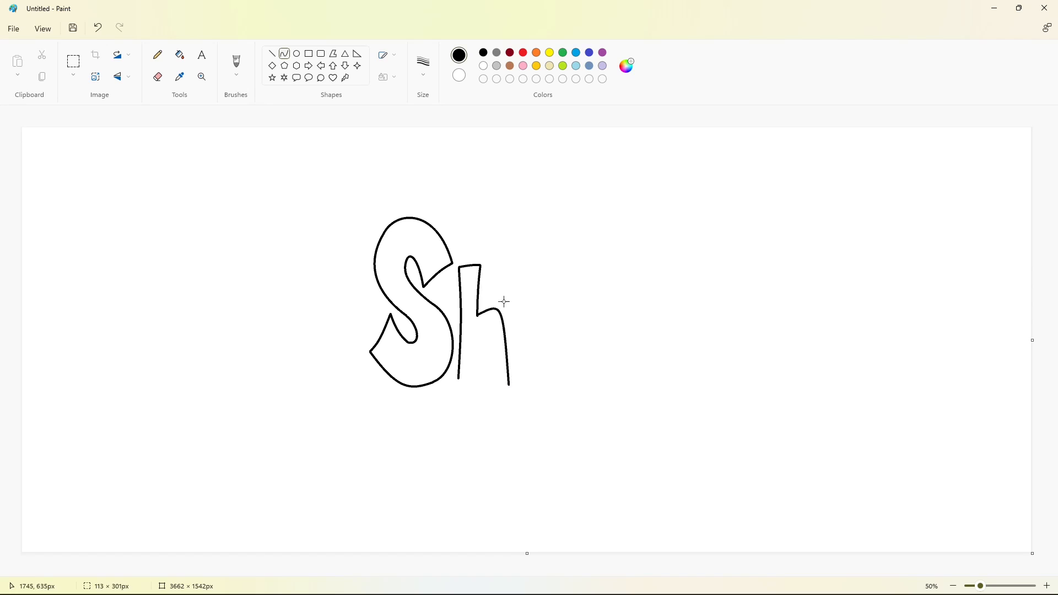
click(562, 330)
mouse_move(458, 379)
mouse_down()
mouse_move(502, 381)
mouse_move(488, 381)
mouse_move(461, 312)
mouse_up()
click(517, 382)
mouse_move(490, 337)
mouse_down()
mouse_move(507, 318)
mouse_move(578, 386)
mouse_up()
click(610, 332)
Step: Draw an upright oval after the h and erase the lower-right part of its outline
click(297, 54)
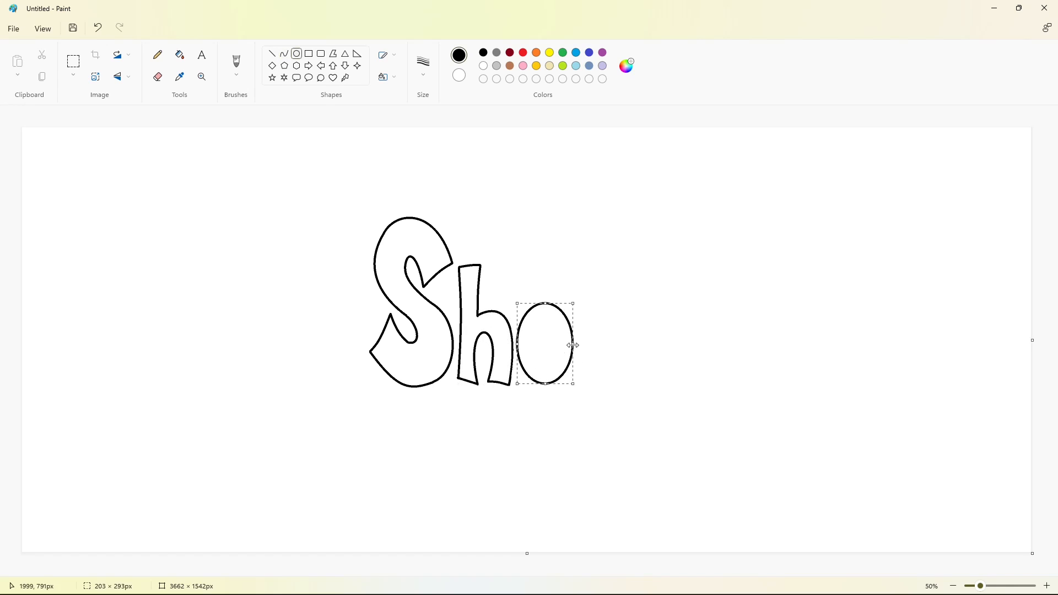
drag(576, 345, 572, 346)
click(620, 357)
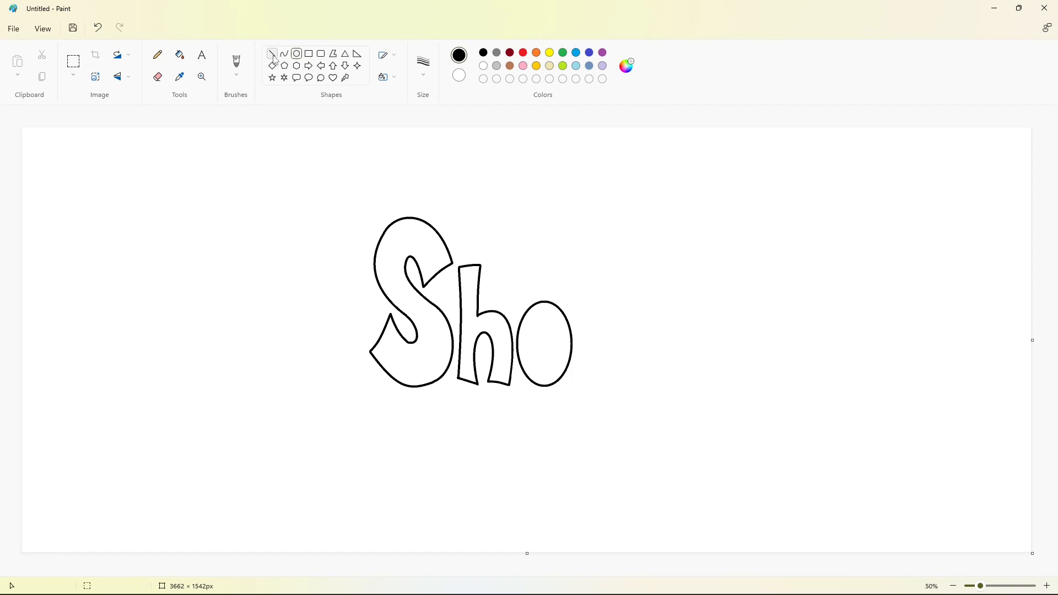
click(158, 77)
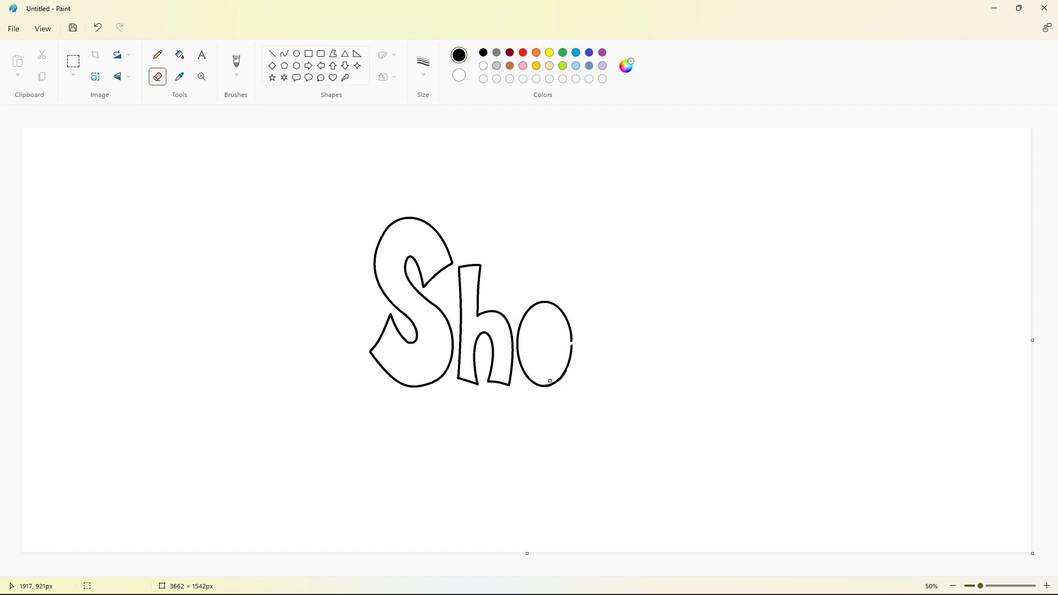
drag(530, 384, 575, 348)
Step: Redraw the lower-right part of the oval as a black curve that bulges slightly outward
click(285, 54)
click(483, 53)
mouse_move(553, 366)
mouse_down()
mouse_move(550, 396)
mouse_move(577, 384)
mouse_up()
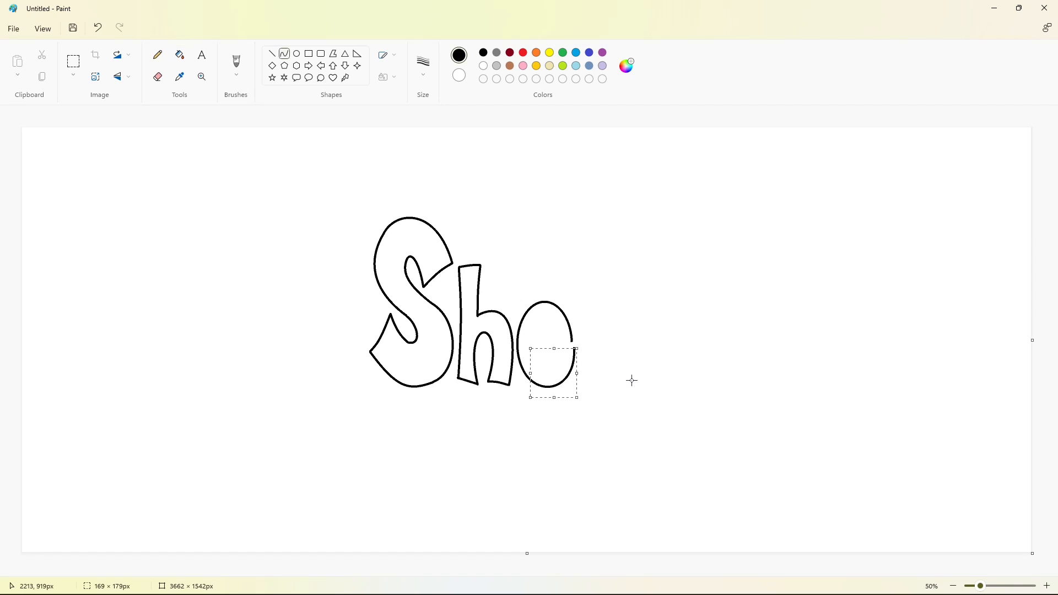
click(630, 380)
Step: Turn the open oval into a lowercase e with a slanted crossbar, a small upper counter and a curved lower notch
click(272, 54)
mouse_move(573, 345)
mouse_down()
mouse_move(536, 348)
mouse_move(549, 350)
mouse_move(536, 369)
mouse_move(552, 335)
mouse_move(543, 314)
mouse_up()
click(602, 350)
click(616, 351)
click(284, 54)
click(271, 53)
click(608, 334)
click(284, 54)
click(604, 326)
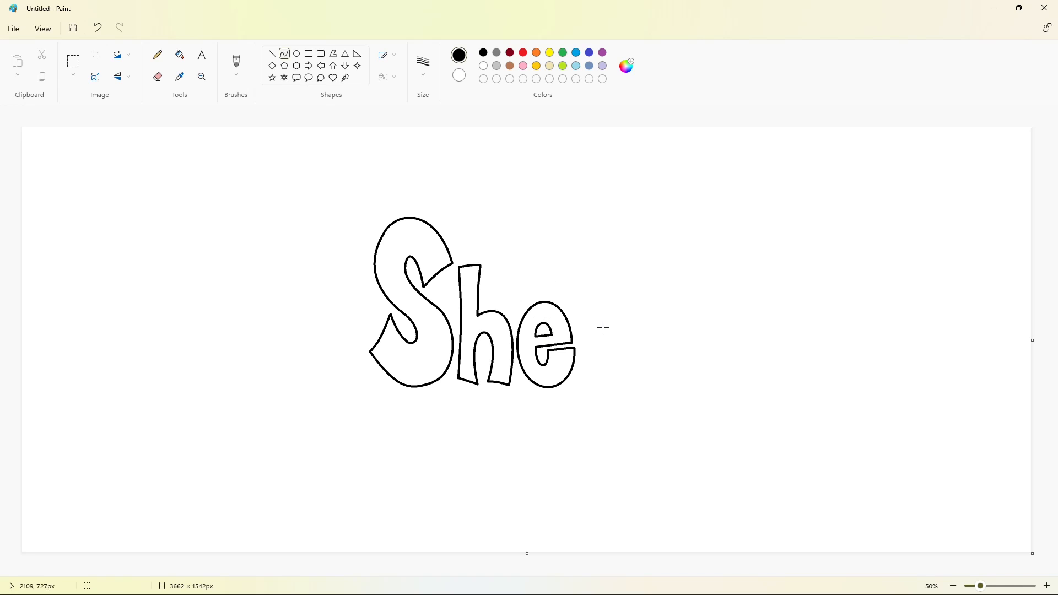
Step: Copy the e with a rectangular selection, paste it with transparent selection on, and place the copy directly after the original
click(74, 62)
drag(623, 422, 515, 270)
key(ctrl+c)
key(ctrl+v)
click(73, 75)
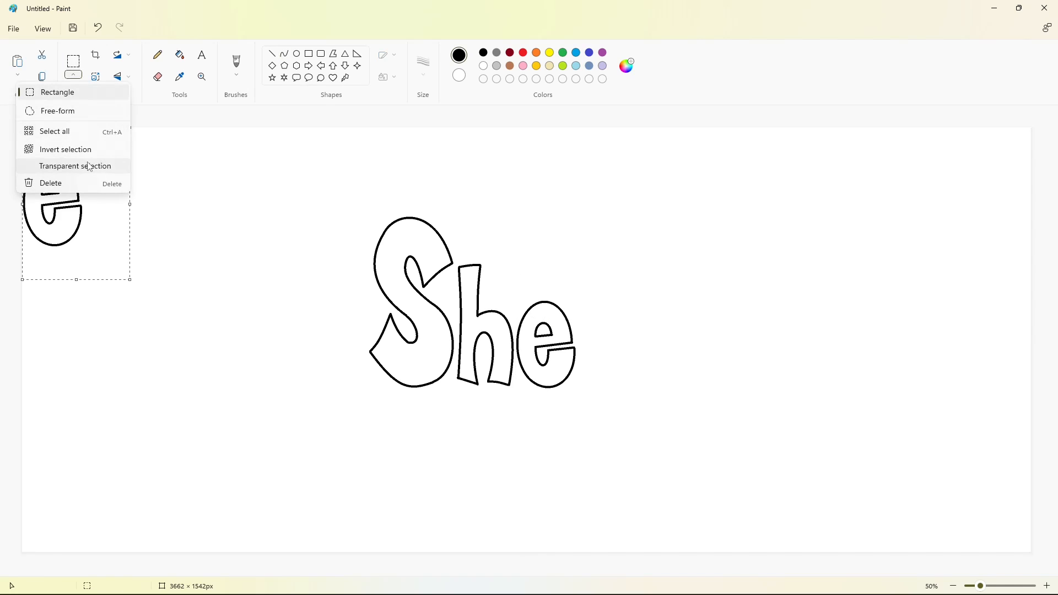
click(83, 166)
drag(51, 210, 606, 351)
click(768, 340)
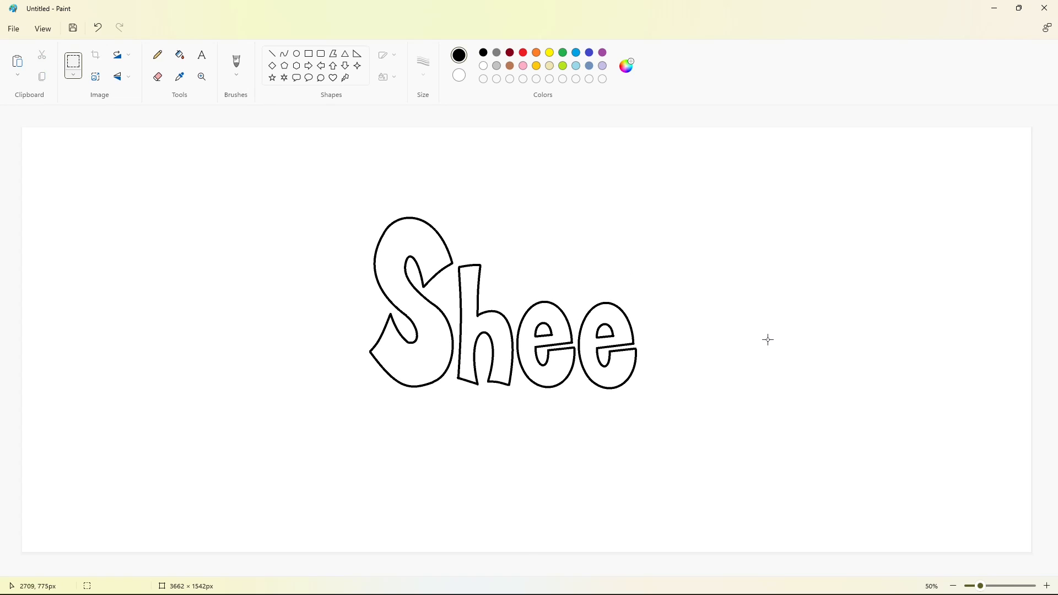
Step: Draw the long, slightly bowed left edge of a lowercase p after the second e, extending below the baseline
click(284, 54)
drag(640, 309, 641, 441)
click(643, 344)
click(648, 396)
Step: Add the top edge of the p's stem, an oval bowl and a smaller oval counter inside it
click(284, 53)
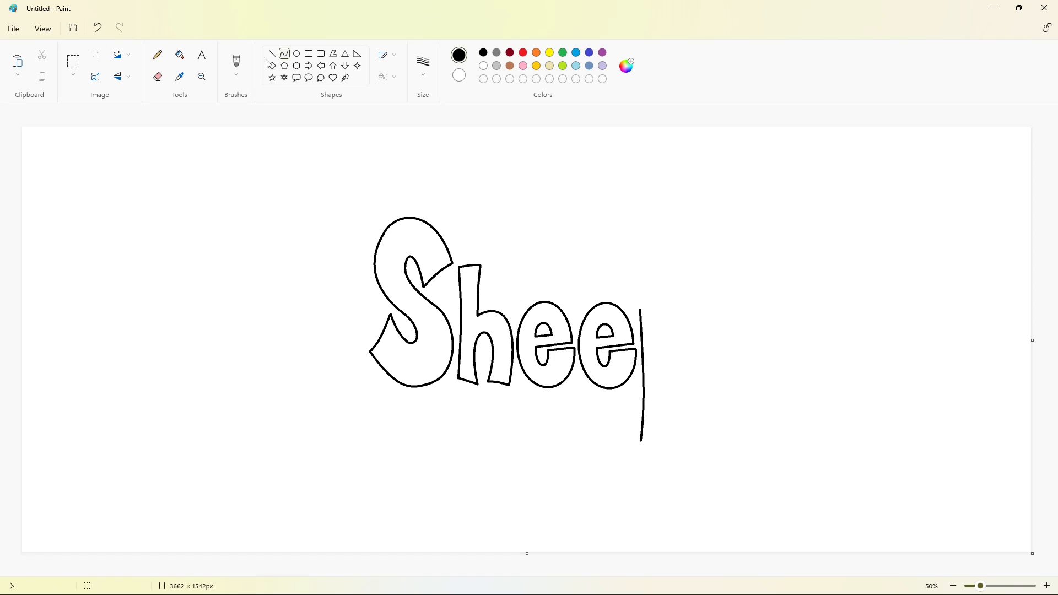
mouse_move(639, 310)
mouse_down()
mouse_move(664, 308)
mouse_move(675, 364)
mouse_move(700, 381)
mouse_up()
click(297, 54)
drag(660, 327, 681, 361)
Step: Close the p's stem with a curved right edge below the bowl and a straight bottom edge
click(272, 55)
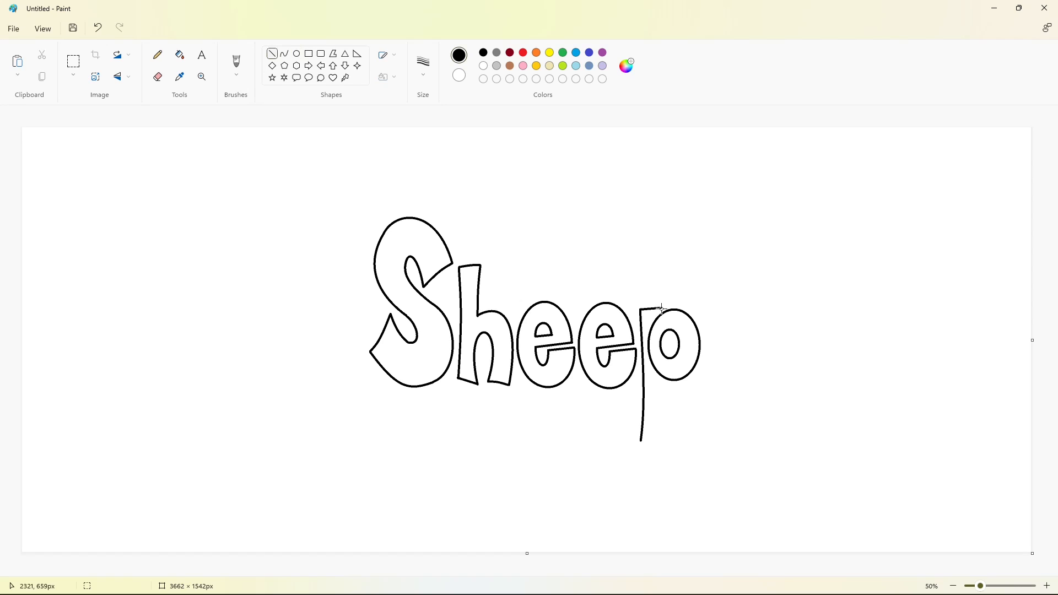
click(284, 54)
drag(660, 375, 663, 440)
drag(662, 398, 657, 395)
click(662, 420)
click(272, 54)
drag(641, 441, 663, 442)
click(801, 534)
Step: Remove the bowl outline that crosses the p's stem using white lines and a white fill
click(1047, 585)
drag(529, 573, 846, 571)
scroll(562, 283, down, 4)
click(483, 65)
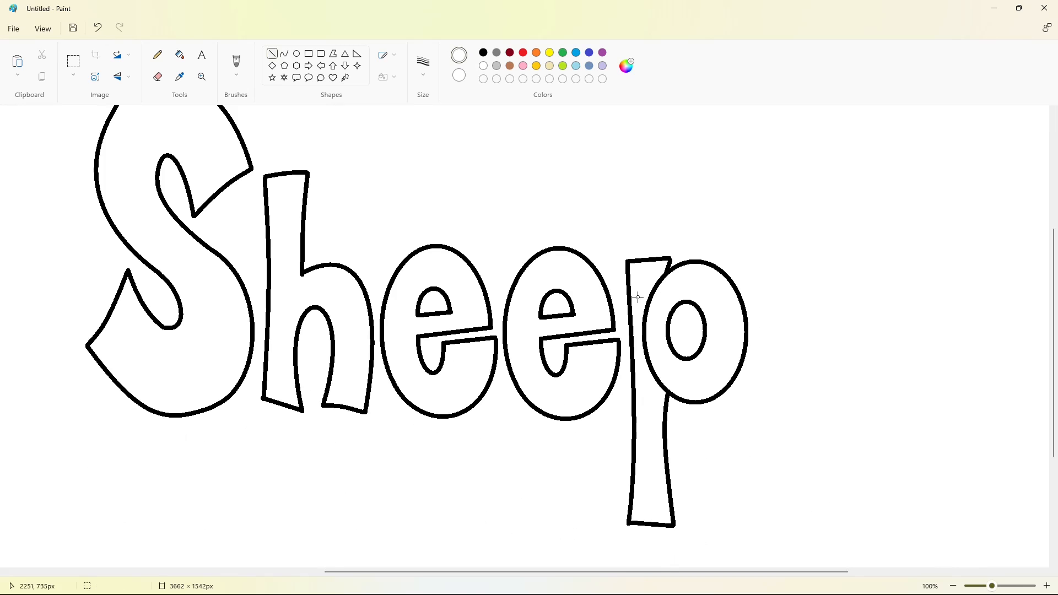
drag(663, 271, 660, 288)
click(180, 54)
click(664, 381)
scroll(882, 466, down, 2)
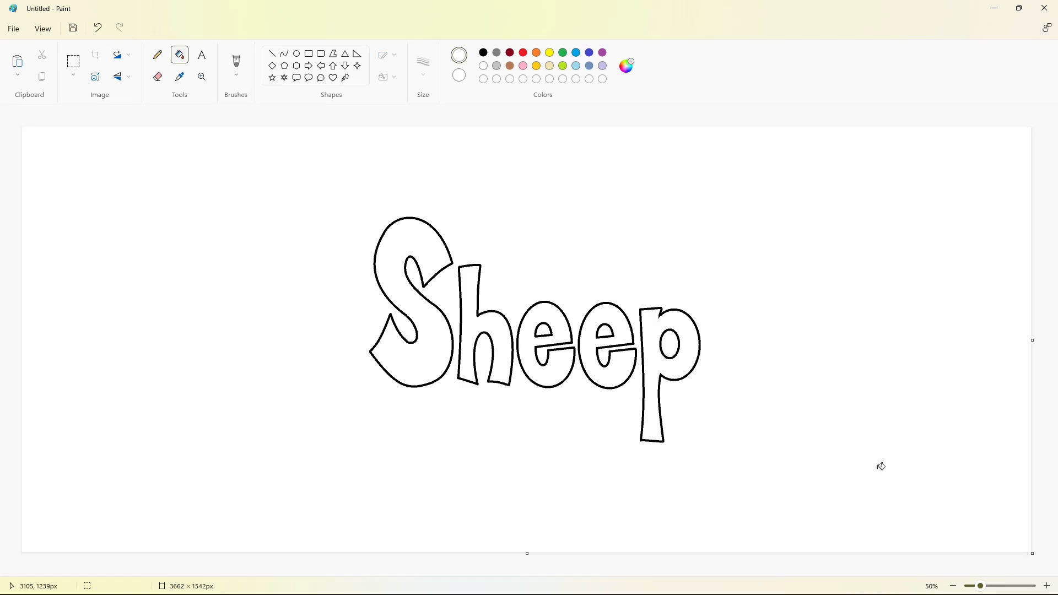
Step: Adjust the line thickness and draw the notched left side of a small black capital B below the S
click(272, 53)
click(425, 68)
click(429, 142)
click(483, 52)
mouse_move(402, 395)
mouse_down()
mouse_move(402, 447)
mouse_move(407, 395)
mouse_move(434, 396)
mouse_move(440, 417)
mouse_move(434, 445)
mouse_move(408, 446)
mouse_move(432, 447)
mouse_move(439, 418)
mouse_move(451, 422)
mouse_move(424, 438)
mouse_up()
click(424, 69)
click(430, 131)
Step: Complete the outer outline of the B with two curved lobes and a slanted base, undoing misplaced strokes
click(285, 53)
click(444, 397)
click(453, 411)
click(450, 420)
click(451, 440)
click(272, 54)
key(ctrl+z)
key(ctrl+z)
click(483, 442)
click(284, 54)
click(450, 440)
click(547, 426)
Step: Draw the B's two inner counters with a straight left edge and curved right sides
click(272, 53)
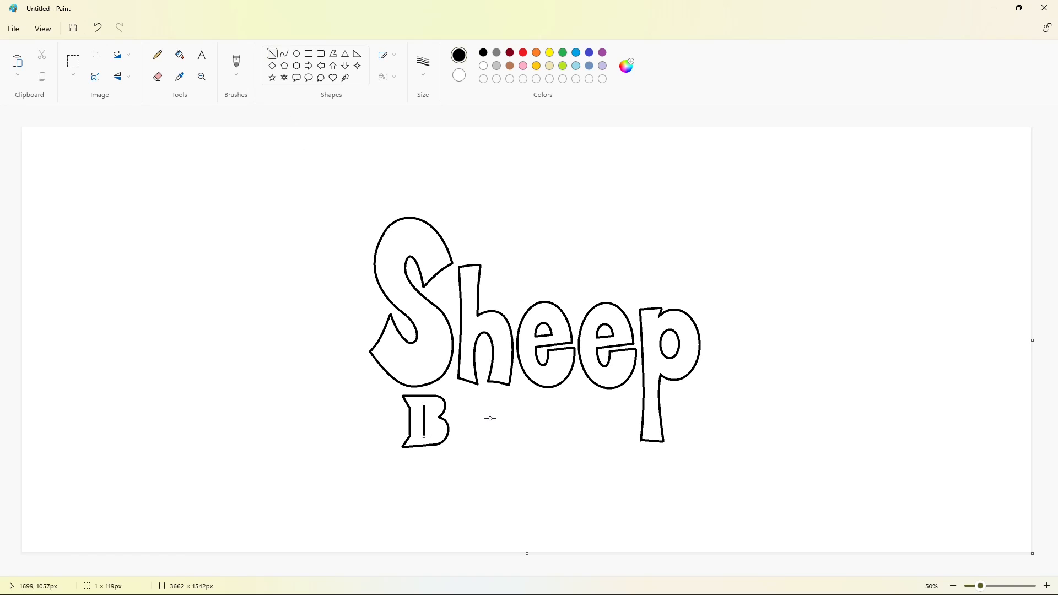
click(284, 54)
click(437, 403)
click(435, 415)
click(462, 431)
click(436, 424)
click(437, 438)
Step: Clean up the inside of the B with a white line
click(1043, 586)
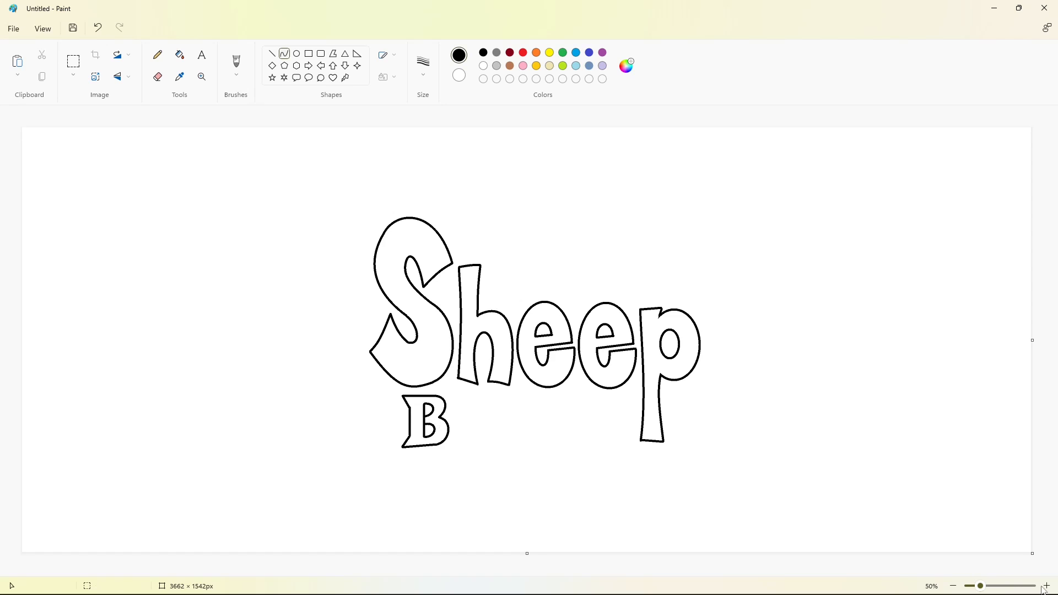
click(273, 54)
click(484, 66)
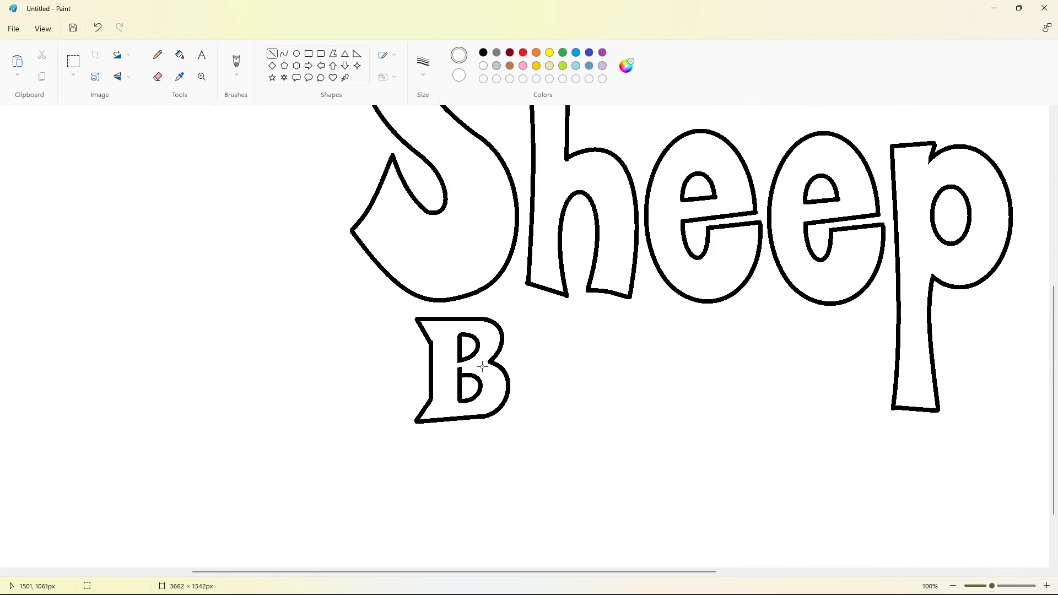
click(433, 336)
click(954, 586)
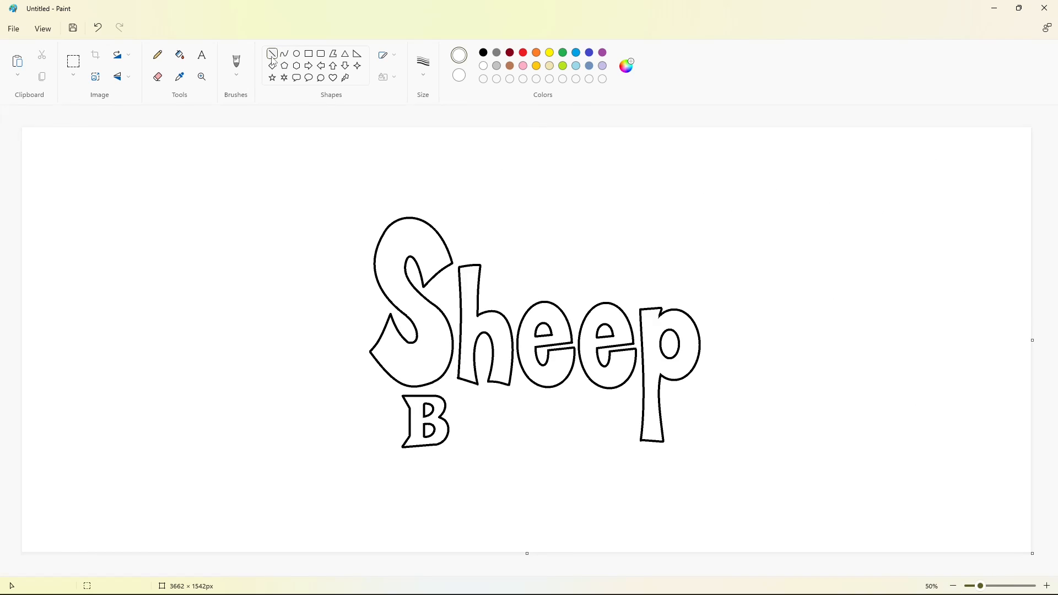
Step: Draw the black serifed stem of a small i right after the B
click(484, 53)
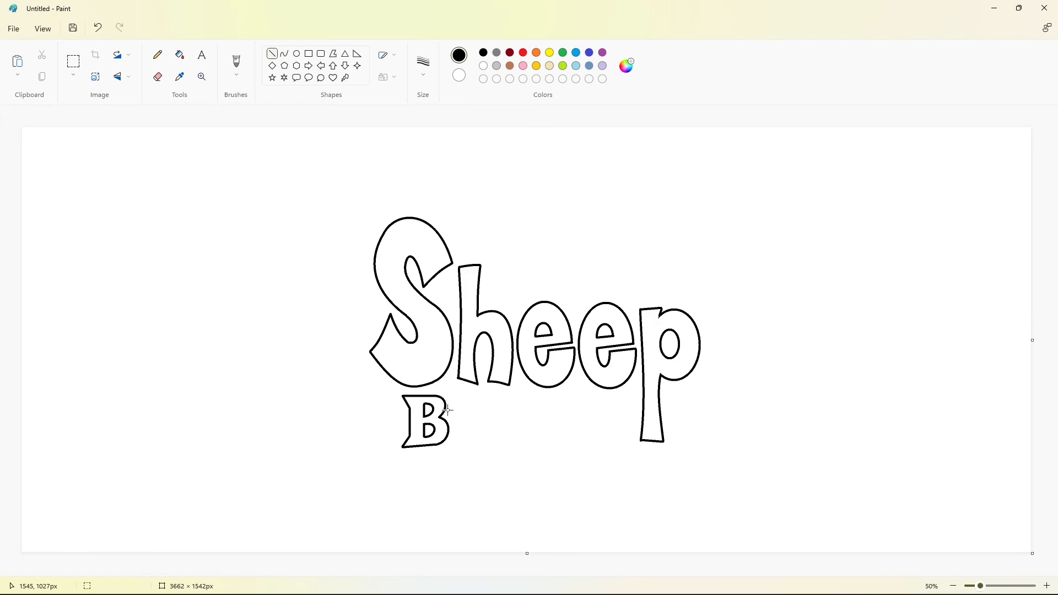
click(498, 409)
mouse_move(449, 408)
mouse_down()
mouse_move(453, 437)
mouse_move(466, 441)
mouse_up()
click(479, 417)
click(504, 432)
click(517, 440)
key(z)
key(ctrl+z)
click(477, 439)
Step: Add an oval dot of about 39 × 49 px above the i's stem
click(297, 54)
drag(451, 391, 464, 405)
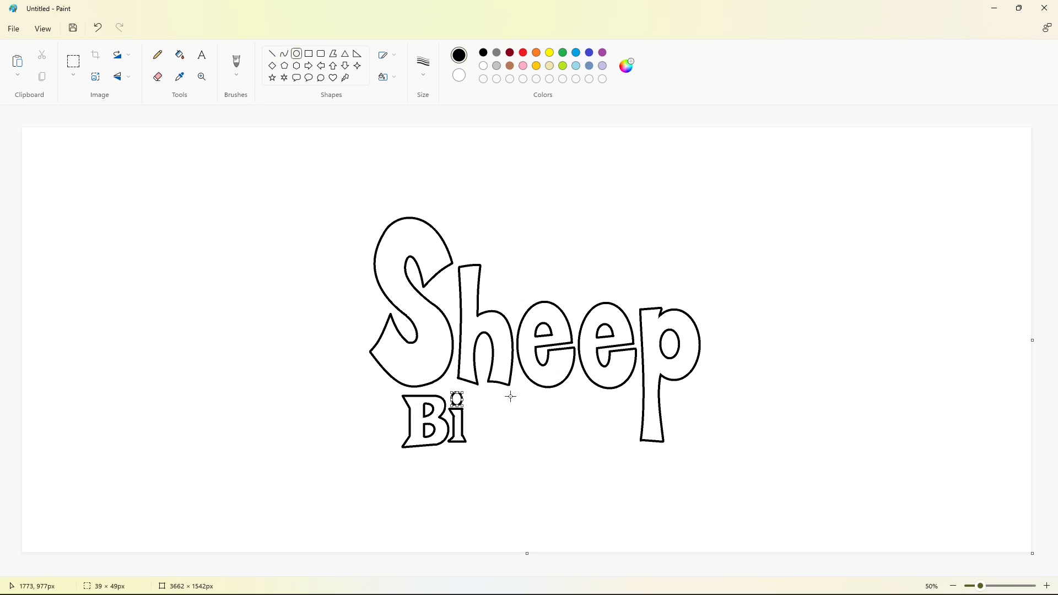
click(339, 132)
Step: Draw a small capital G after the i, with curved outer and inner edges, pointed serifs and a crossbar
click(272, 53)
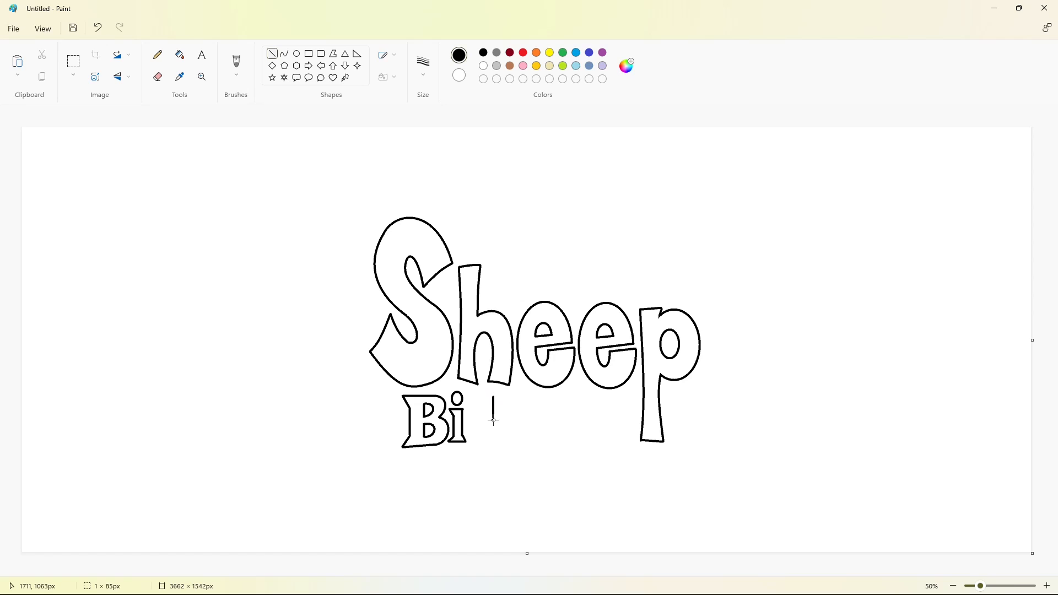
click(284, 53)
mouse_move(467, 431)
mouse_down()
mouse_move(491, 401)
mouse_move(467, 408)
mouse_move(479, 453)
mouse_up()
click(272, 53)
click(285, 54)
drag(475, 421, 475, 421)
drag(479, 417, 482, 443)
click(532, 410)
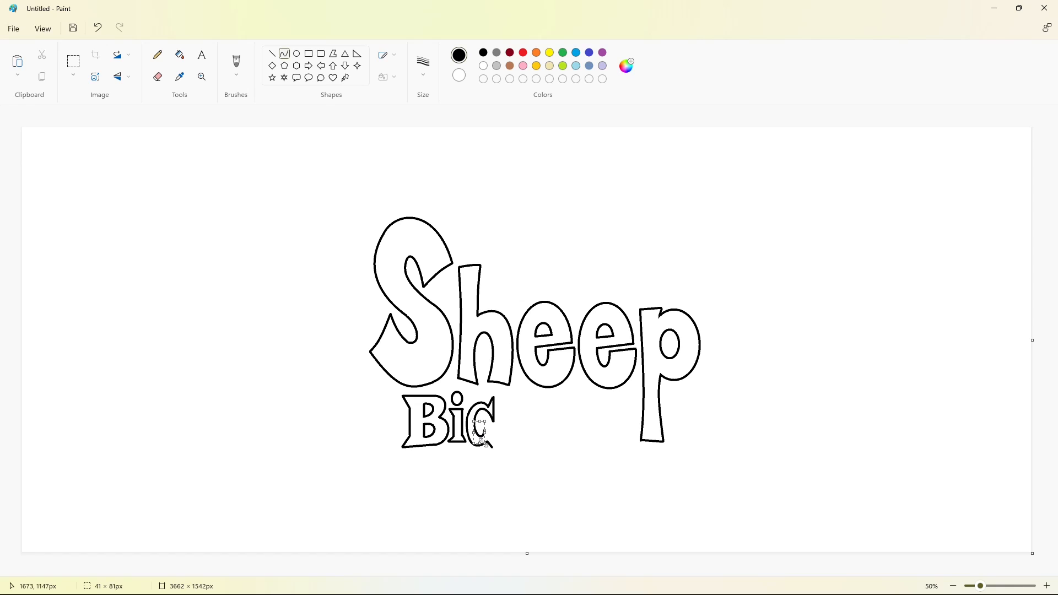
click(544, 429)
click(272, 54)
Step: Draw a larger capital C after BiG with a vertical upper serif and curved edges, and touch it up in white
drag(549, 418, 549, 419)
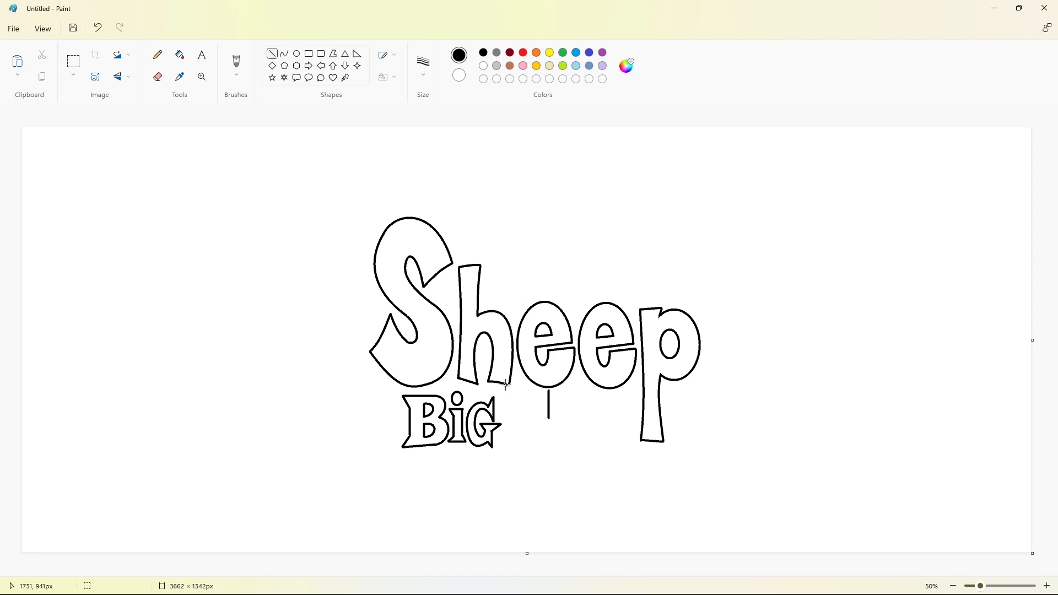
click(285, 54)
mouse_move(542, 396)
mouse_down()
mouse_move(506, 429)
mouse_move(523, 377)
mouse_up()
mouse_move(498, 405)
mouse_down()
mouse_move(549, 441)
mouse_move(528, 460)
mouse_move(522, 410)
mouse_move(545, 434)
mouse_move(521, 433)
mouse_move(530, 445)
mouse_move(556, 438)
mouse_up()
click(605, 425)
click(576, 430)
click(272, 54)
click(483, 65)
click(601, 420)
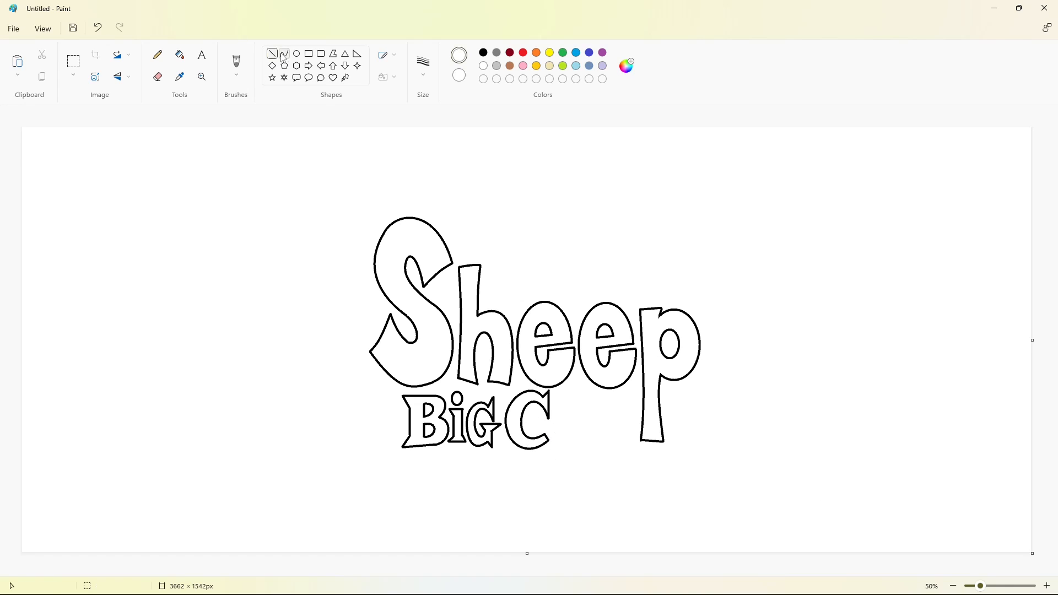
Step: Draw the serifed stem of an i after the C in black and clean up its edges with white lines
click(483, 52)
click(608, 414)
mouse_move(565, 415)
mouse_down()
mouse_move(568, 443)
mouse_move(550, 451)
mouse_move(573, 452)
mouse_move(541, 456)
mouse_up()
click(591, 438)
click(629, 445)
click(598, 446)
click(597, 439)
click(639, 444)
click(483, 66)
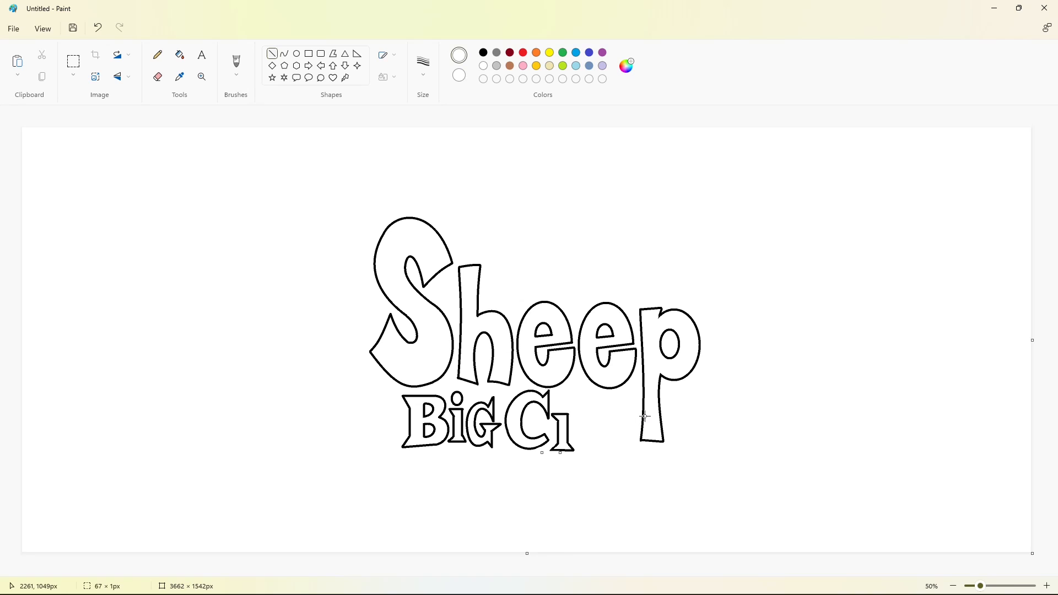
click(645, 416)
Step: Add a black oval dot above the stem of the i that follows the C
click(296, 53)
click(484, 53)
mouse_move(554, 394)
mouse_down()
mouse_move(573, 414)
mouse_move(609, 397)
mouse_up()
click(619, 413)
Step: Draw the black outline of a lowercase t after the i, with a pointed top, curved foot and small rectangular crossbar
click(284, 53)
click(272, 54)
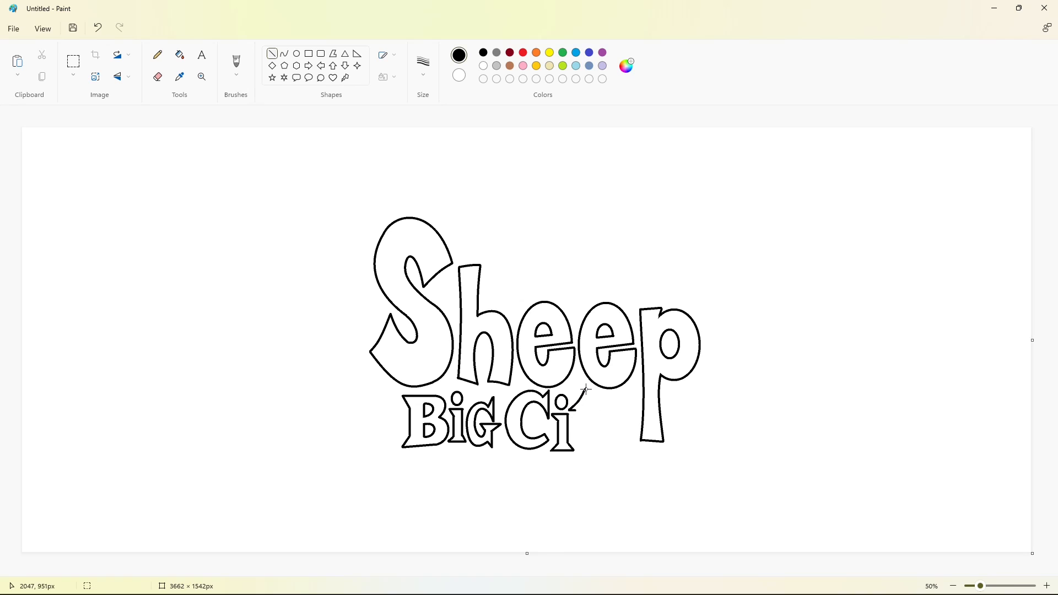
mouse_move(587, 389)
mouse_down()
mouse_move(586, 427)
mouse_move(593, 411)
mouse_move(598, 428)
mouse_move(587, 438)
mouse_move(600, 436)
mouse_move(590, 456)
mouse_up()
click(309, 53)
click(648, 408)
click(284, 54)
click(620, 432)
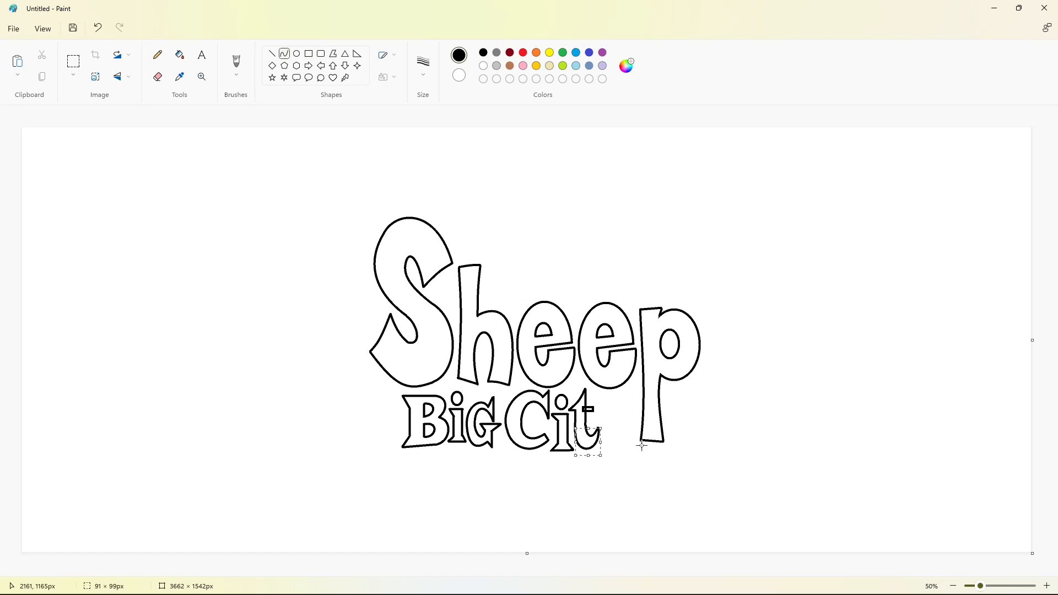
Step: Clean up the inside of the t with white lines so its crossbar and stem merge into one outline
click(1047, 586)
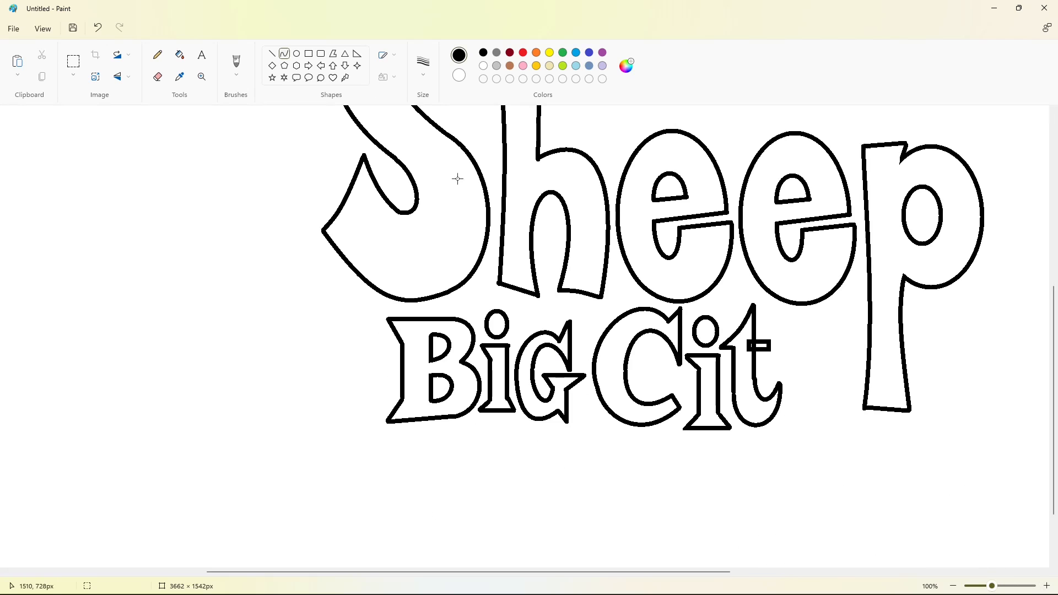
click(272, 54)
scroll(751, 363, up, 1)
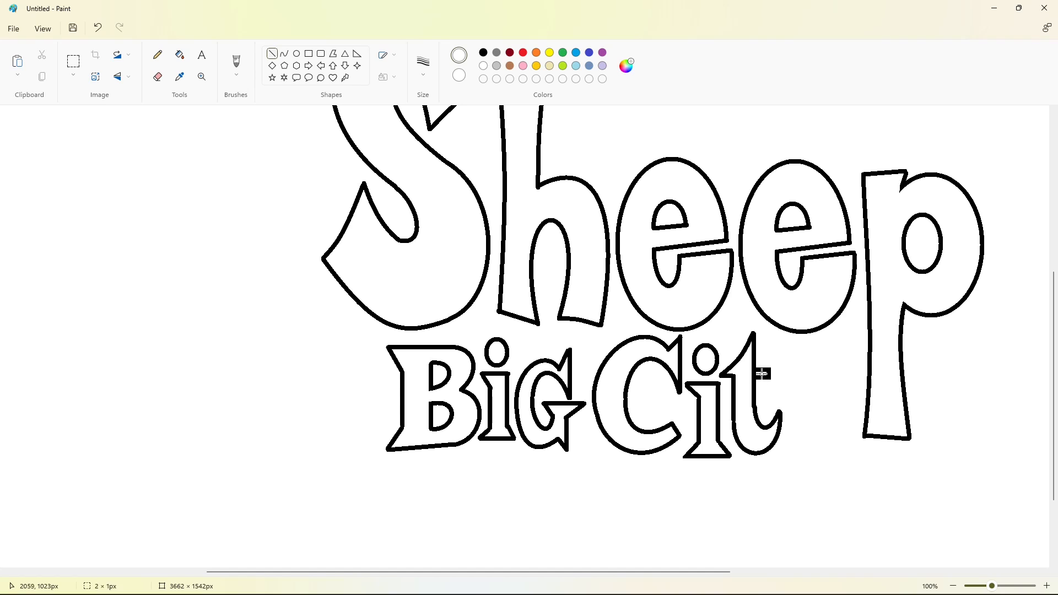
drag(762, 373, 738, 373)
scroll(936, 567, down, 1)
Step: Draw a black outlined lowercase y after the t, with serifed upper ends and a curved, hooked tail
click(483, 52)
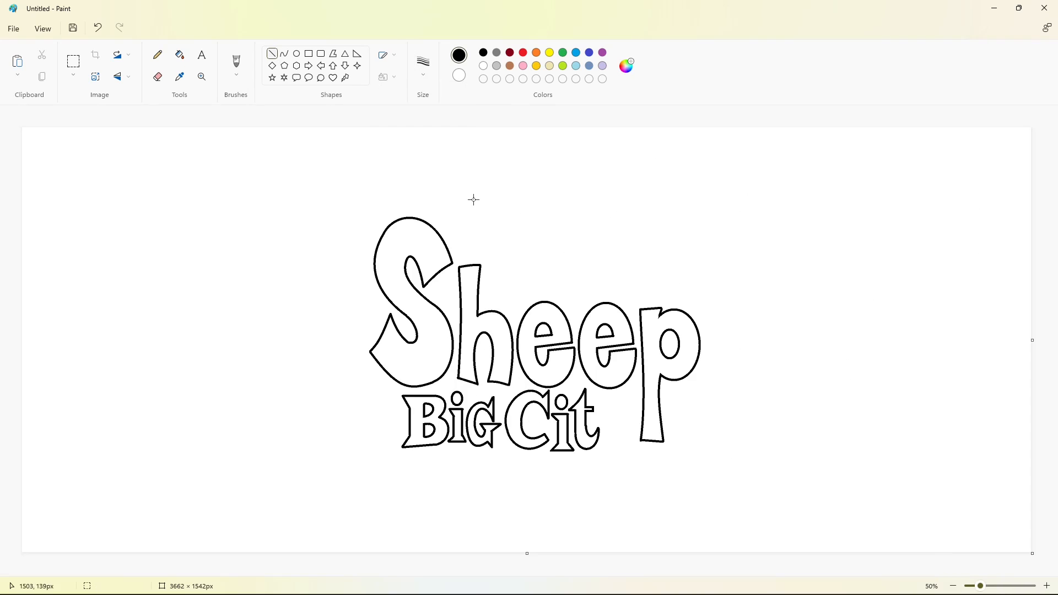
mouse_move(596, 400)
mouse_down()
mouse_move(612, 438)
mouse_move(624, 405)
mouse_up()
drag(640, 397, 628, 406)
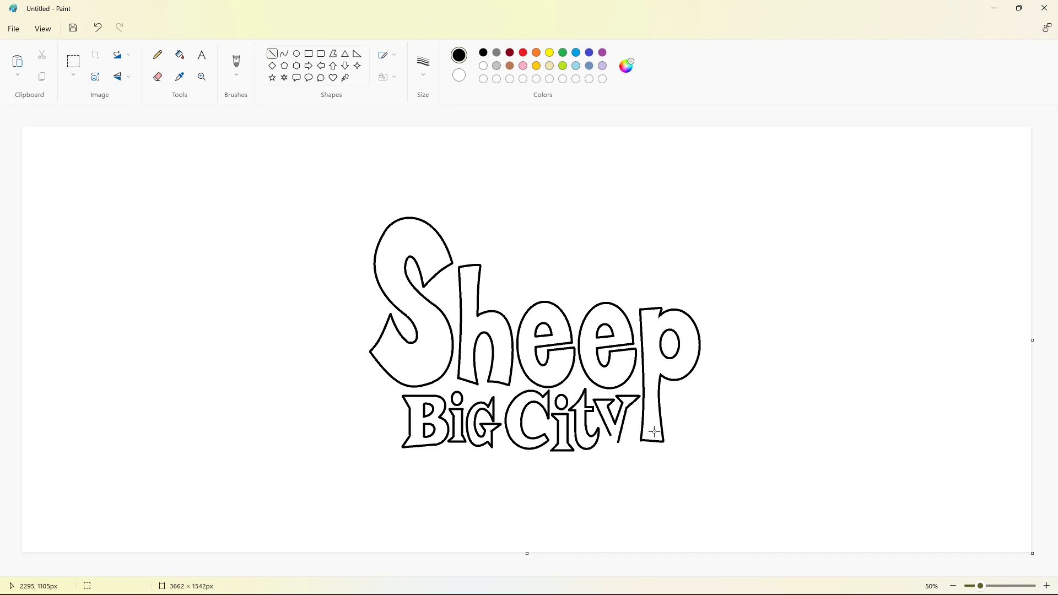
double_click(619, 443)
drag(610, 437, 596, 458)
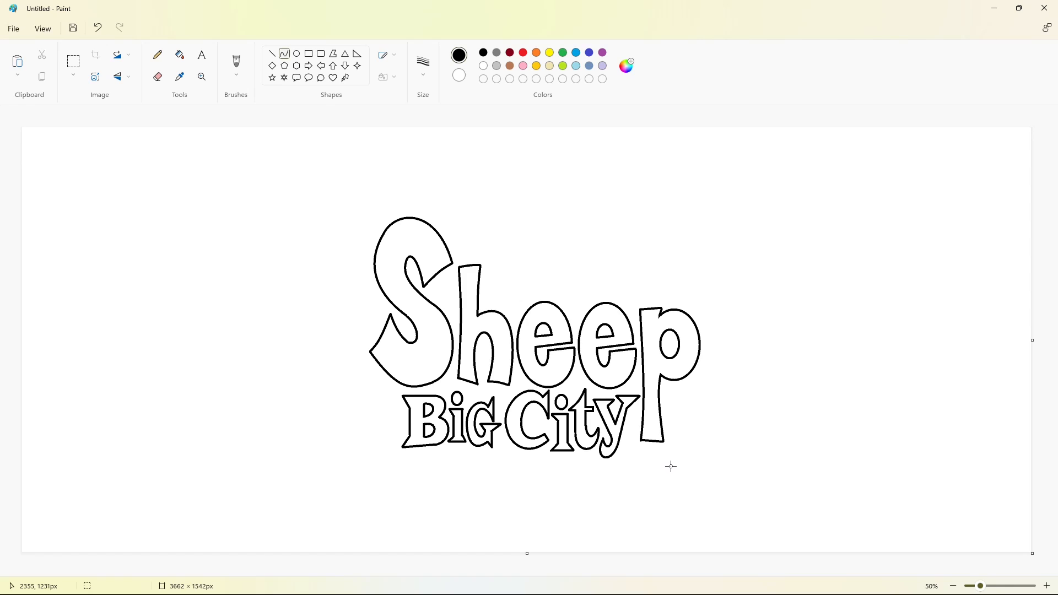
Step: Choose another line size and add the bold text "in" in Futura Hv BT at size 100
click(423, 65)
click(437, 123)
click(201, 55)
click(333, 381)
click(469, 119)
text(100)
key(Return)
click(501, 288)
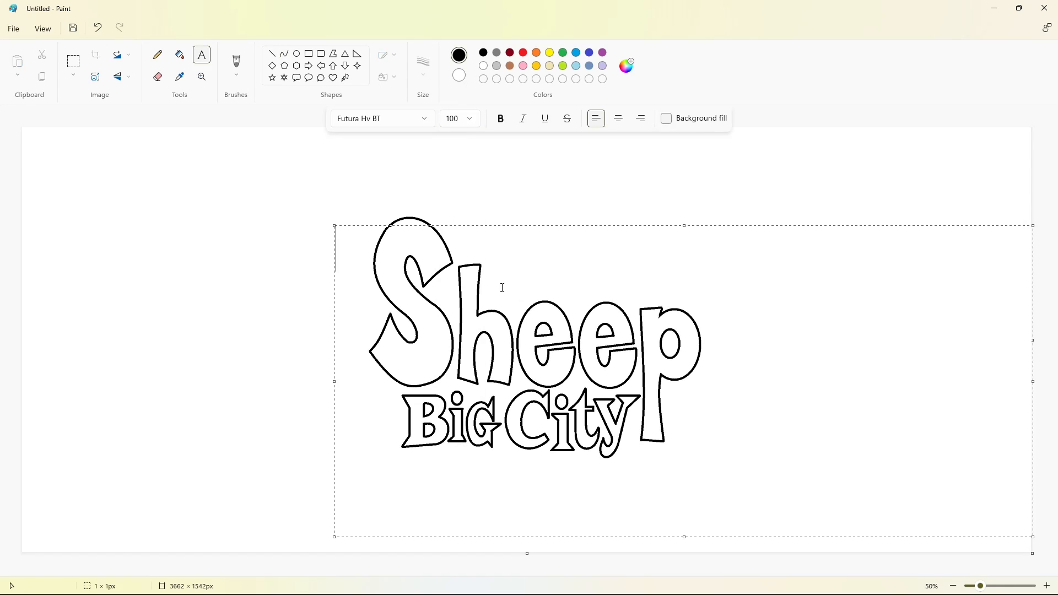
text(in)
key(ctrl+a)
click(501, 119)
Step: Place the "in" text just before the upper part of the B and set its font size to 60
drag(333, 225, 374, 394)
click(470, 119)
text(50)
key(Return)
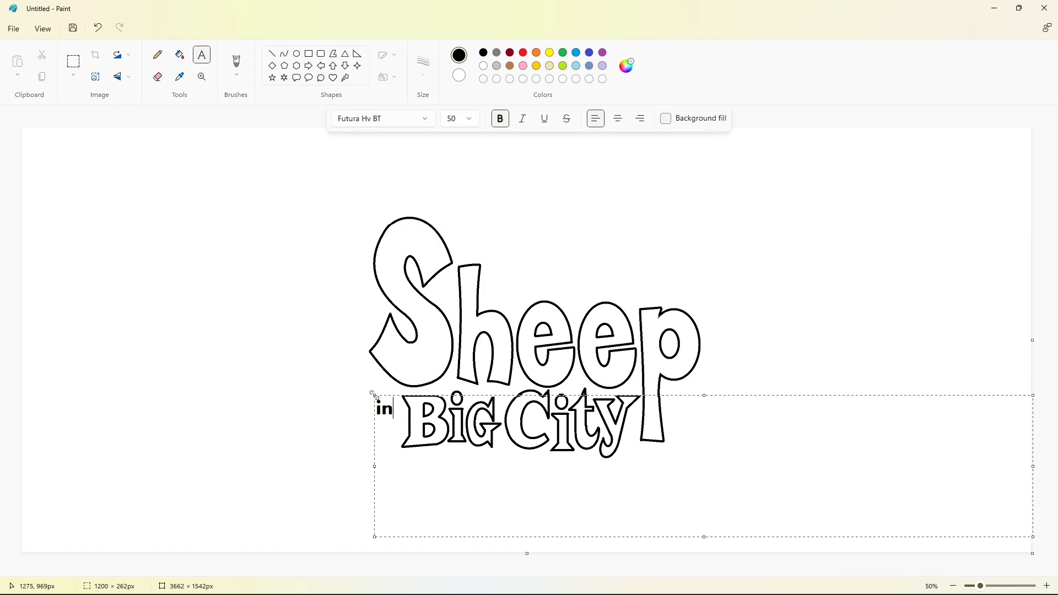
click(471, 120)
text(60)
key(Return)
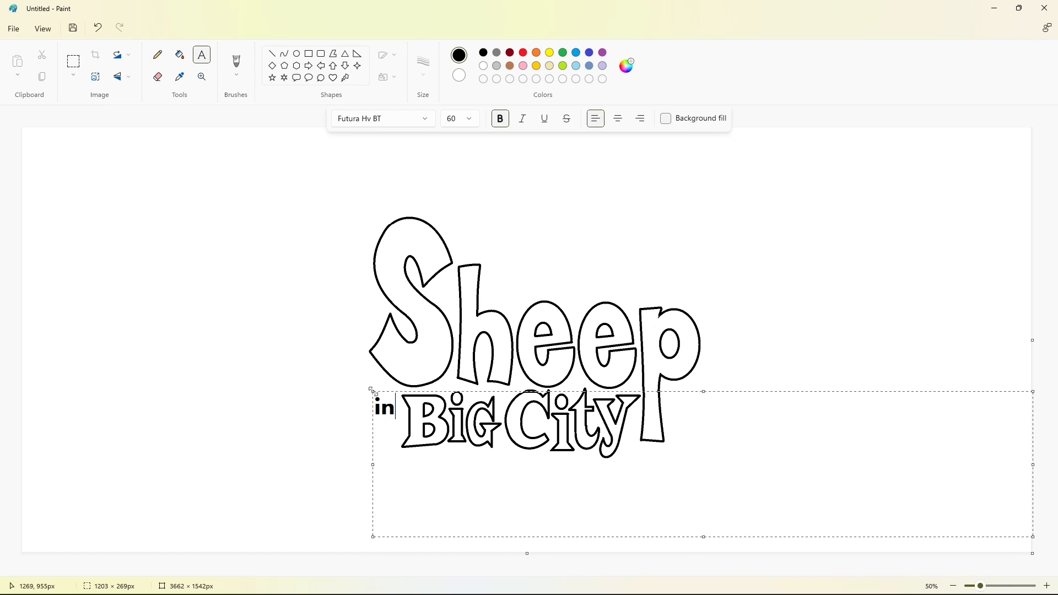
Step: Add the bold text "the" at size 60 directly beneath "in", beside the lower part of the B
click(367, 439)
text(the)
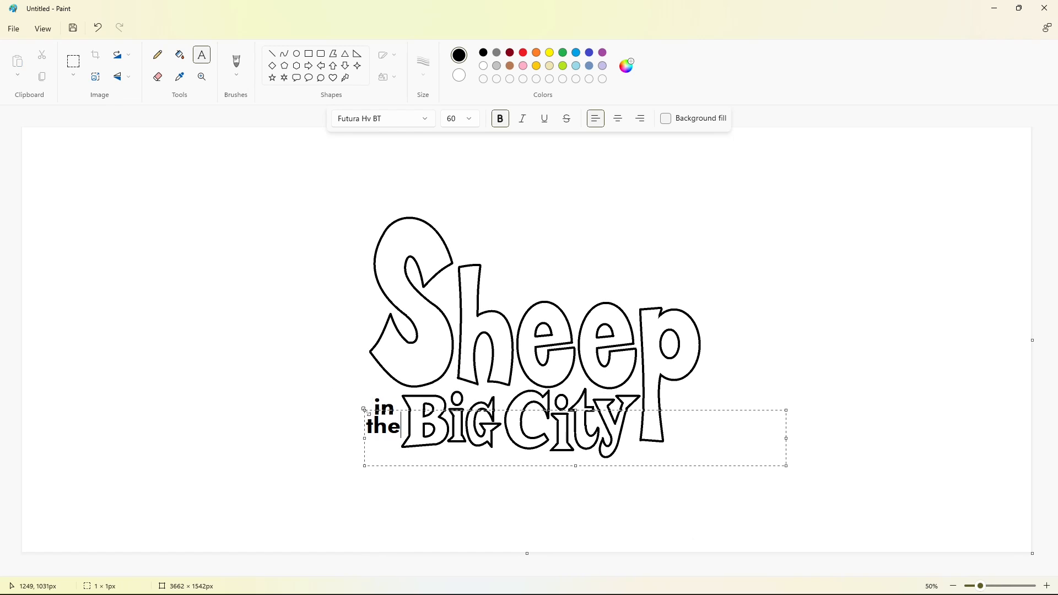
drag(364, 410, 368, 418)
click(226, 420)
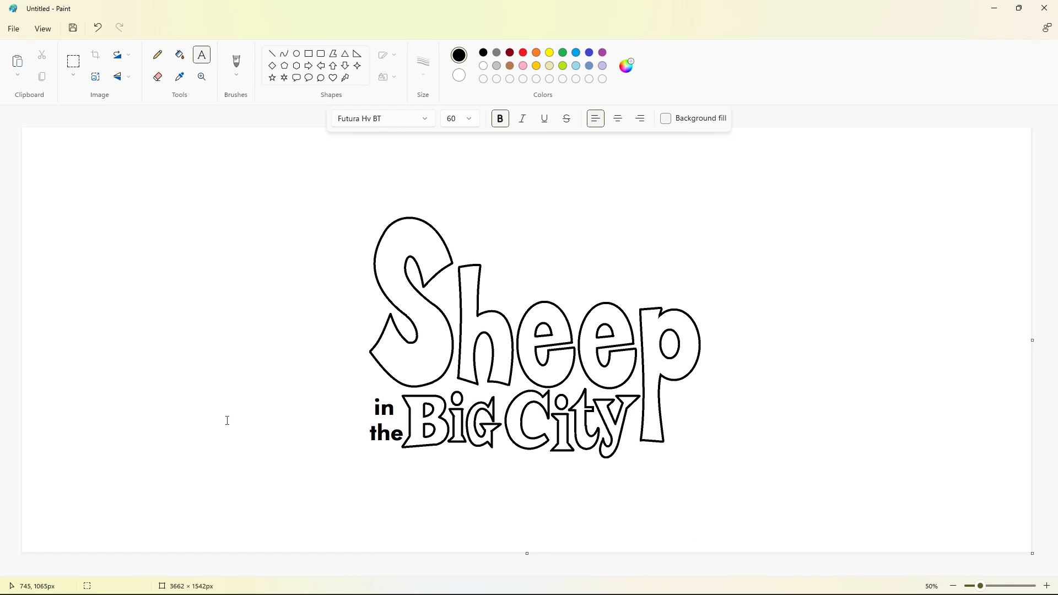
Step: Start a curly black border above the S with an arc, a small loop and a second arc, undoing the last misshapen curve
click(284, 54)
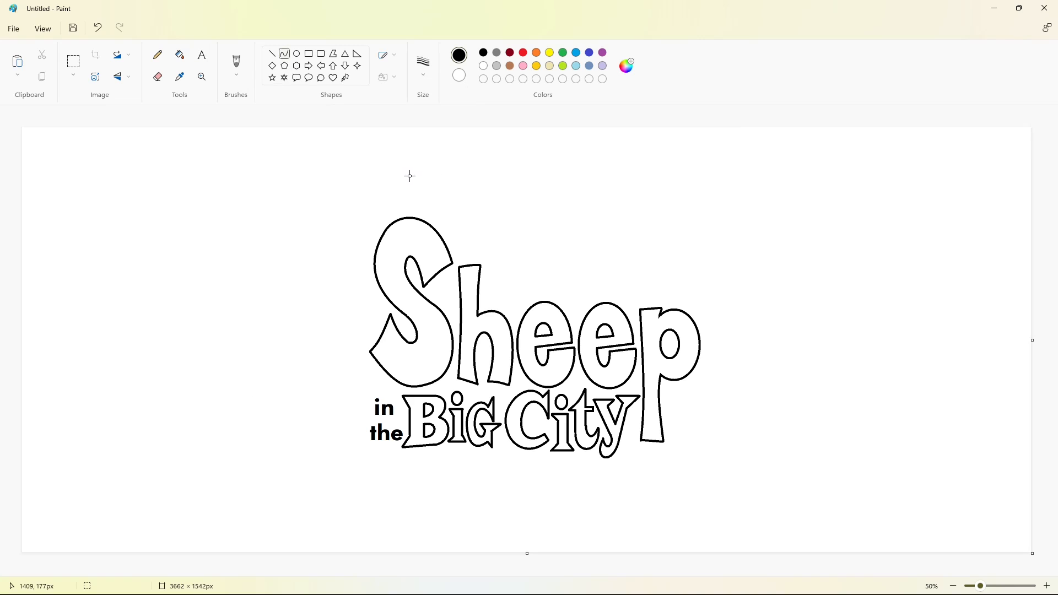
mouse_move(426, 165)
mouse_down()
mouse_move(498, 175)
mouse_move(483, 155)
mouse_move(489, 202)
mouse_up()
click(637, 217)
mouse_move(493, 191)
mouse_down()
mouse_move(501, 203)
mouse_move(498, 175)
mouse_up()
click(560, 214)
mouse_move(491, 193)
mouse_down()
mouse_move(484, 184)
mouse_move(567, 198)
mouse_move(518, 169)
mouse_up()
click(543, 185)
mouse_move(550, 185)
mouse_down()
mouse_move(554, 177)
mouse_move(569, 229)
mouse_move(574, 209)
mouse_up()
click(652, 207)
key(ctrl+z)
Step: Continue the curly border above the two e's with two small loops joined by sloping arcs
drag(569, 221, 545, 223)
click(579, 232)
mouse_move(553, 208)
mouse_down()
mouse_move(609, 207)
mouse_move(624, 220)
mouse_up()
click(611, 223)
mouse_move(594, 204)
mouse_down()
mouse_move(585, 191)
mouse_move(614, 198)
mouse_move(630, 230)
mouse_up()
click(625, 219)
mouse_move(618, 241)
mouse_down()
mouse_move(619, 251)
mouse_move(625, 218)
mouse_move(600, 238)
mouse_move(600, 220)
mouse_move(690, 252)
mouse_up()
click(661, 251)
click(703, 239)
Step: Add a small loop to the border above the p and an arc curving down past the letter
mouse_move(657, 227)
mouse_down()
mouse_move(645, 210)
mouse_move(687, 227)
mouse_move(692, 268)
mouse_up()
click(739, 238)
mouse_move(683, 273)
mouse_down()
mouse_move(689, 252)
mouse_move(666, 262)
mouse_up()
click(695, 278)
drag(671, 255, 742, 298)
click(683, 254)
drag(710, 266, 710, 249)
drag(731, 267, 744, 268)
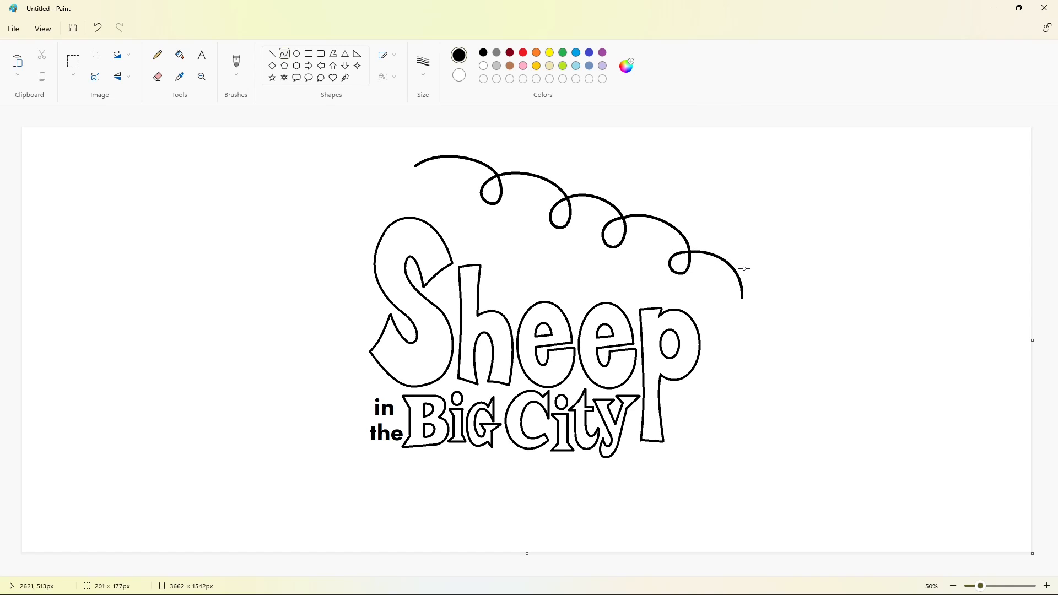
Step: Extend the border downward beside the p with two inward loops joined by an outward arc
click(834, 299)
drag(732, 303, 731, 316)
drag(724, 312, 742, 298)
click(723, 321)
mouse_move(726, 303)
mouse_down()
mouse_move(711, 299)
mouse_move(724, 289)
mouse_move(747, 316)
mouse_move(757, 357)
mouse_up()
click(792, 304)
mouse_move(752, 319)
mouse_down()
mouse_move(760, 309)
mouse_move(772, 335)
mouse_move(734, 360)
mouse_up()
click(826, 375)
drag(746, 358, 747, 371)
drag(739, 365, 731, 349)
click(736, 376)
Step: Curve the border around the p's lower side with two more loops and arcs, ending below the letter's foot
drag(742, 345, 749, 416)
click(791, 357)
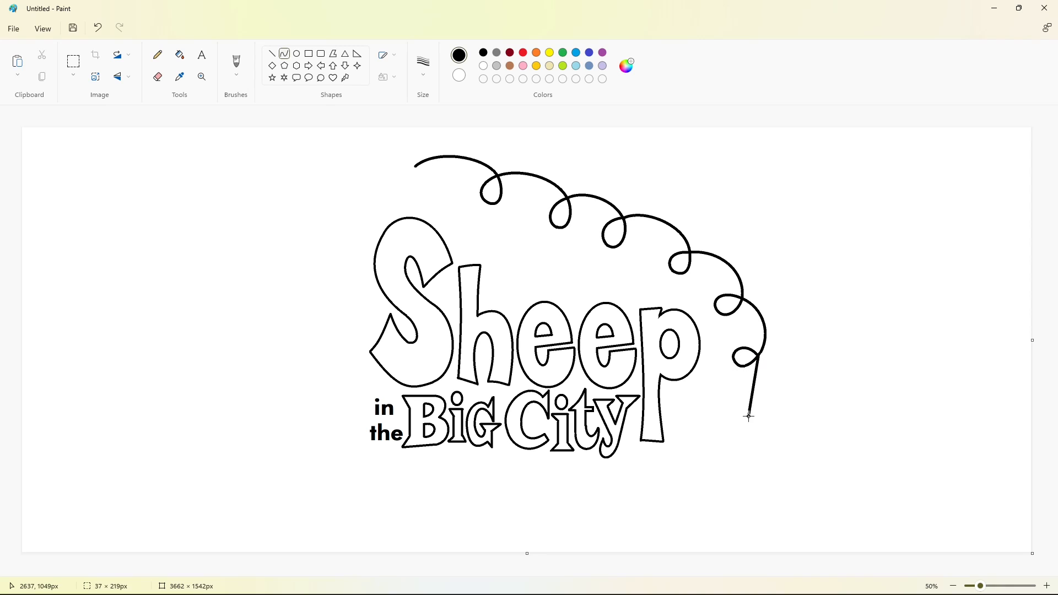
drag(759, 374, 769, 369)
mouse_move(762, 399)
mouse_down()
mouse_move(723, 423)
mouse_move(747, 422)
mouse_move(727, 403)
mouse_up()
click(817, 419)
click(817, 426)
mouse_move(737, 403)
mouse_down()
mouse_move(718, 474)
mouse_move(755, 440)
mouse_move(741, 472)
mouse_move(693, 468)
mouse_move(707, 445)
mouse_move(723, 452)
mouse_move(661, 502)
mouse_move(715, 502)
mouse_up()
click(784, 414)
click(812, 468)
click(770, 470)
drag(681, 512, 676, 514)
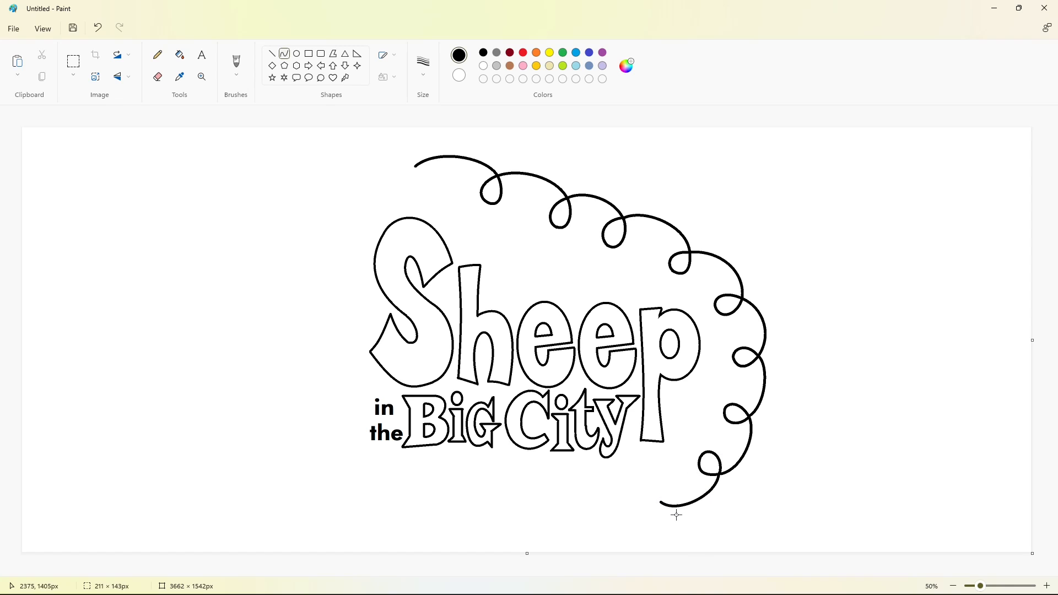
Step: Continue the border beneath City with a loop, a shallow arc and the next loop, undoing a misdrawn curve
click(751, 510)
mouse_move(651, 476)
mouse_down()
mouse_move(642, 493)
mouse_move(660, 502)
mouse_move(675, 482)
mouse_move(602, 507)
mouse_move(629, 520)
mouse_up()
click(712, 479)
click(697, 487)
click(728, 540)
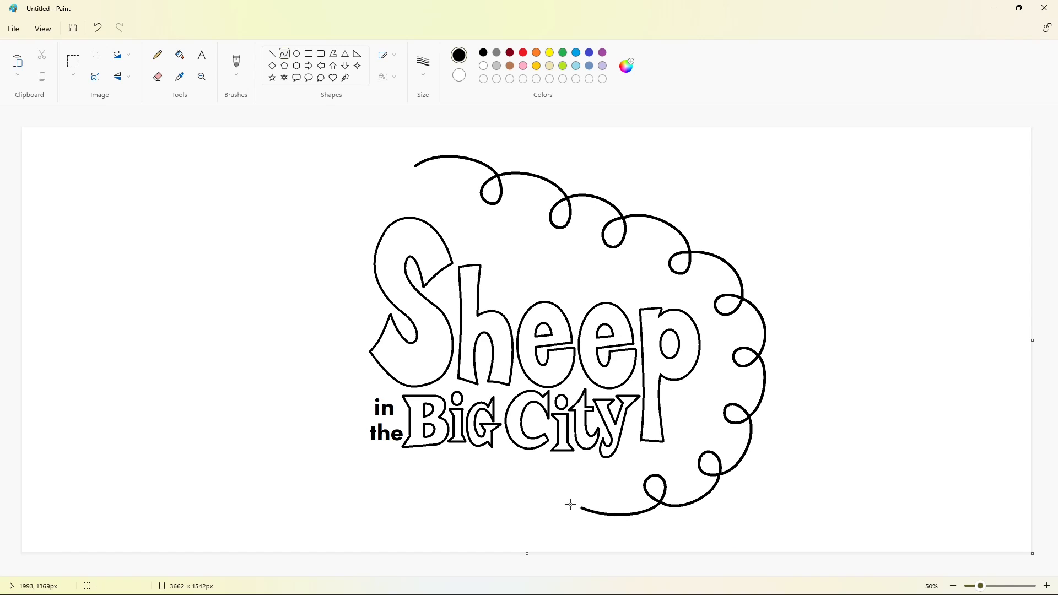
mouse_move(574, 495)
mouse_down()
mouse_move(560, 481)
mouse_move(578, 480)
mouse_move(581, 507)
mouse_move(594, 487)
mouse_move(574, 506)
mouse_move(507, 513)
mouse_move(537, 522)
mouse_up()
key(ctrl+z)
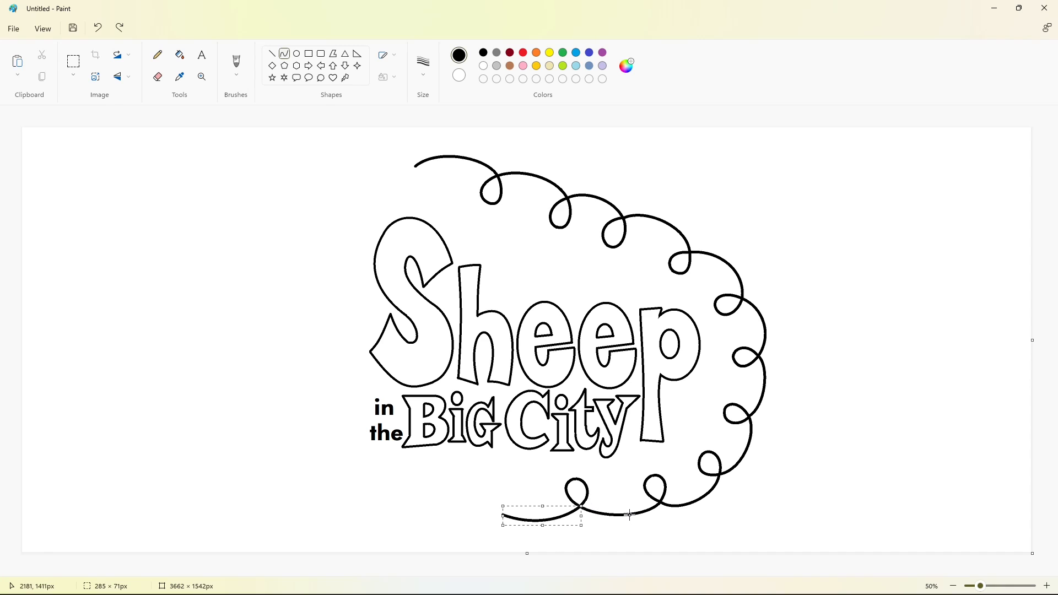
Step: Continue the looped border beneath Big and up around the outer side of the S until it closes at its starting point
drag(498, 486, 398, 496)
click(508, 483)
click(520, 497)
click(562, 503)
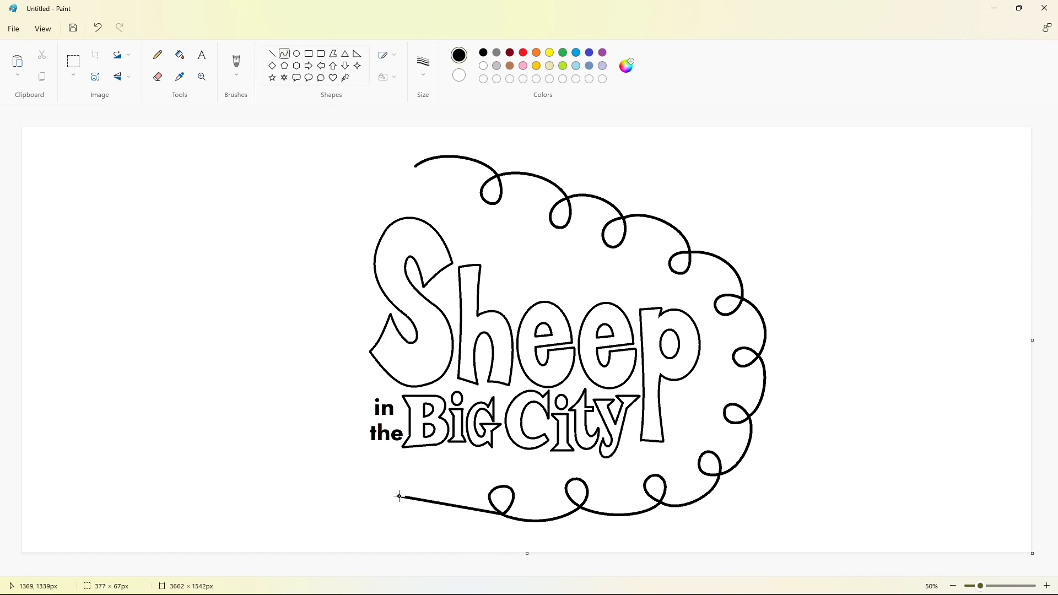
click(482, 528)
click(432, 516)
click(345, 512)
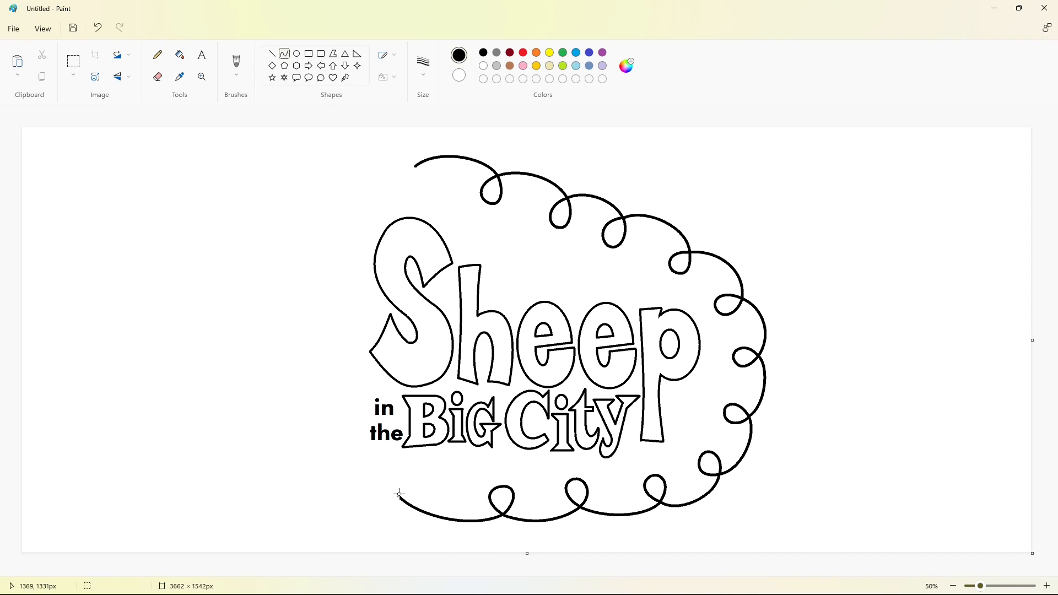
mouse_move(404, 475)
mouse_down()
mouse_move(391, 483)
mouse_move(416, 484)
mouse_move(324, 449)
mouse_move(329, 485)
mouse_move(312, 466)
mouse_move(326, 422)
mouse_move(379, 457)
mouse_move(295, 384)
mouse_move(281, 403)
mouse_move(314, 366)
mouse_move(302, 397)
mouse_move(287, 331)
mouse_move(269, 348)
mouse_move(308, 312)
mouse_move(317, 344)
mouse_move(339, 344)
mouse_move(308, 265)
mouse_move(271, 298)
mouse_move(276, 280)
mouse_move(336, 274)
mouse_move(324, 255)
mouse_move(325, 288)
mouse_move(344, 196)
mouse_move(313, 216)
mouse_move(308, 204)
mouse_move(364, 215)
mouse_move(368, 194)
mouse_move(355, 219)
mouse_move(344, 212)
mouse_move(409, 160)
mouse_move(386, 154)
mouse_move(432, 182)
mouse_move(405, 178)
mouse_up()
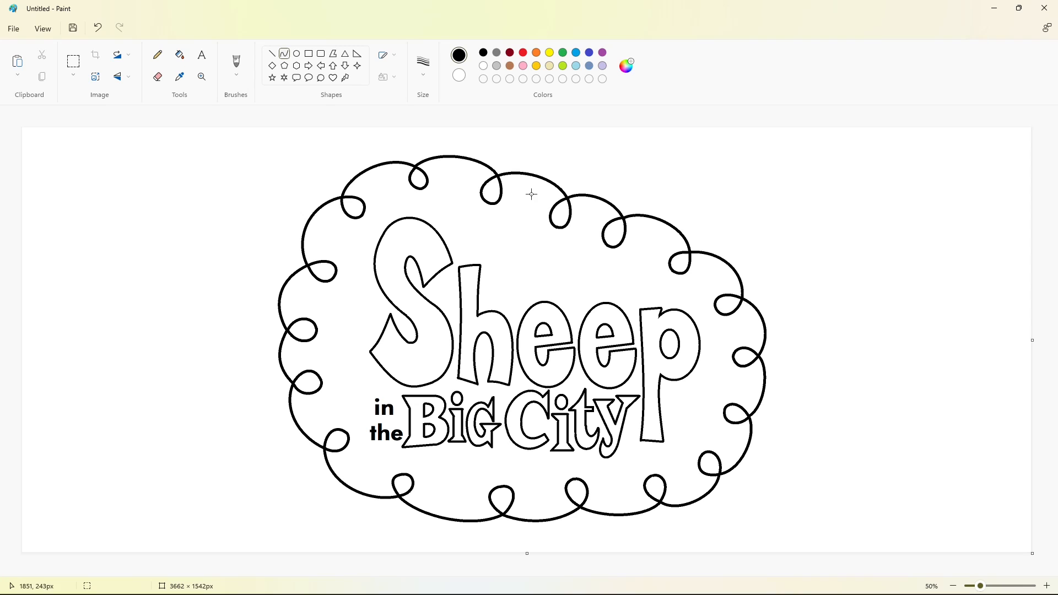
Step: Mix a darker custom gold, #EDBB0D, from the palette's gold
double_click(538, 70)
drag(564, 181, 567, 193)
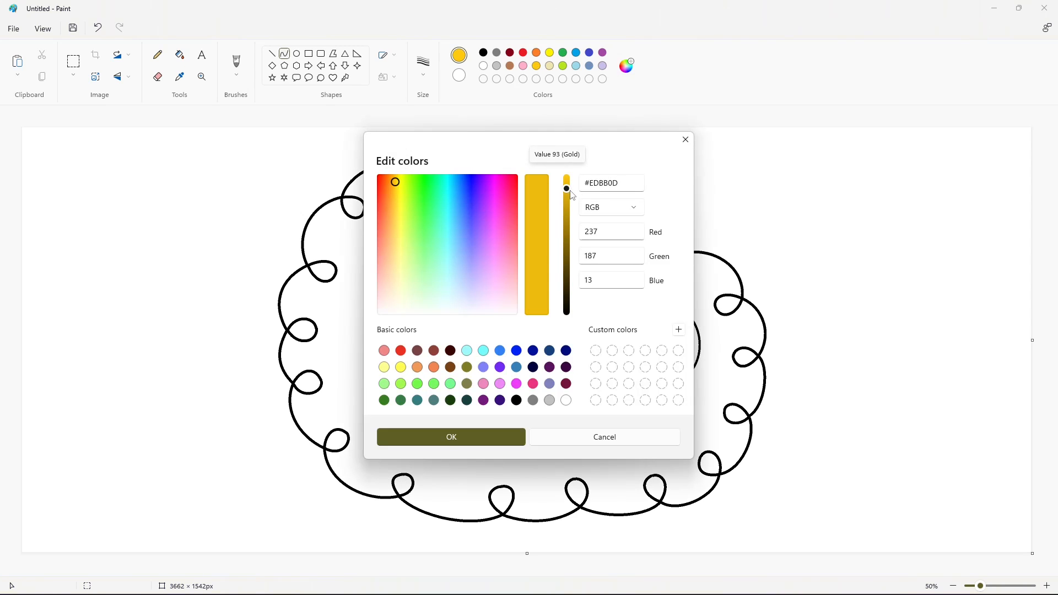
click(449, 437)
double_click(590, 66)
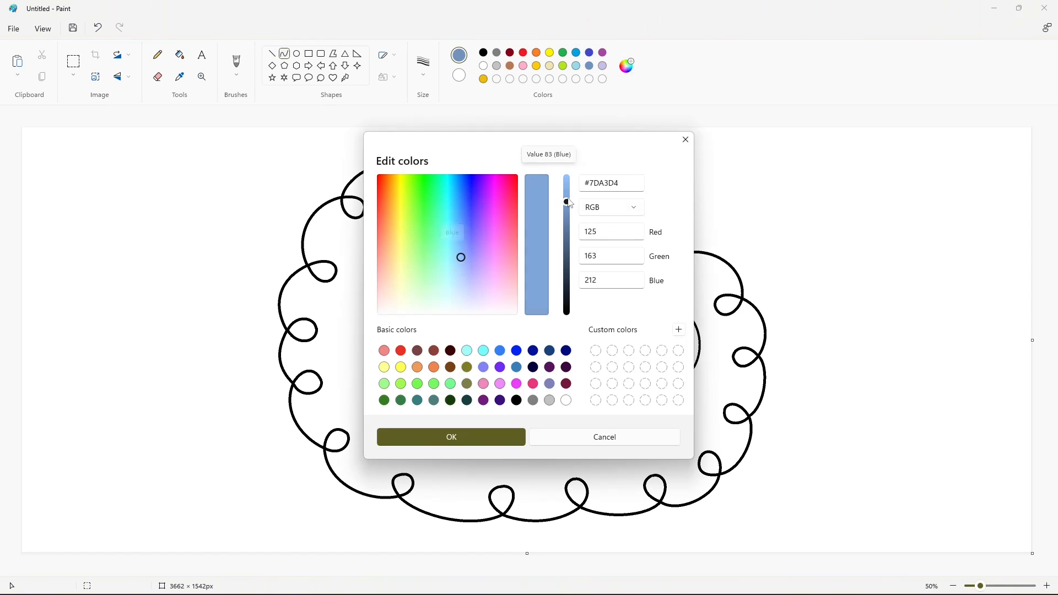
click(685, 138)
Step: Fill all five letters of Sheep with the custom gold
click(177, 55)
click(483, 79)
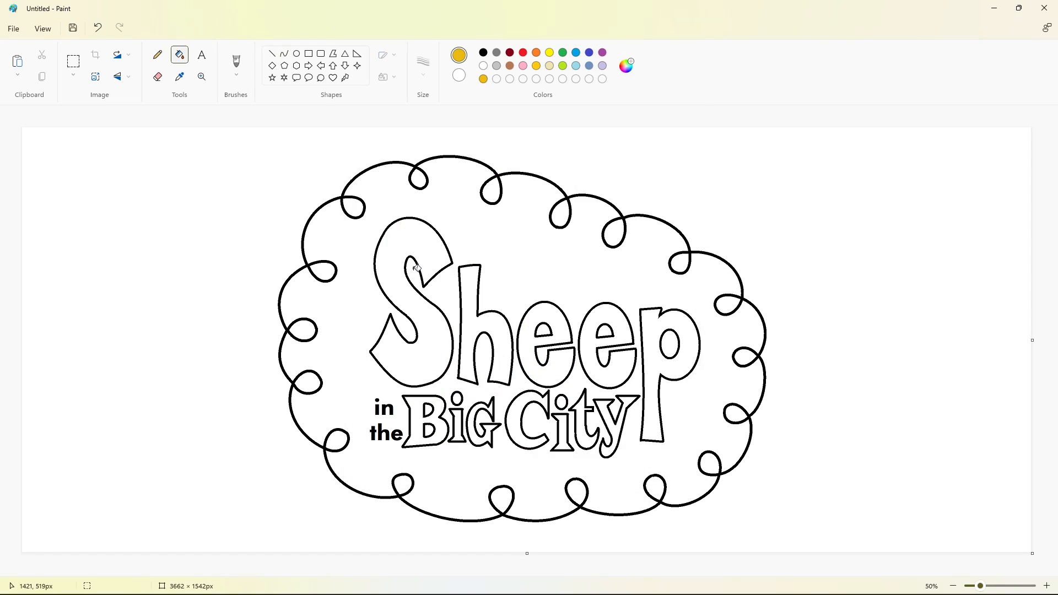
click(430, 268)
click(486, 328)
click(529, 332)
click(586, 339)
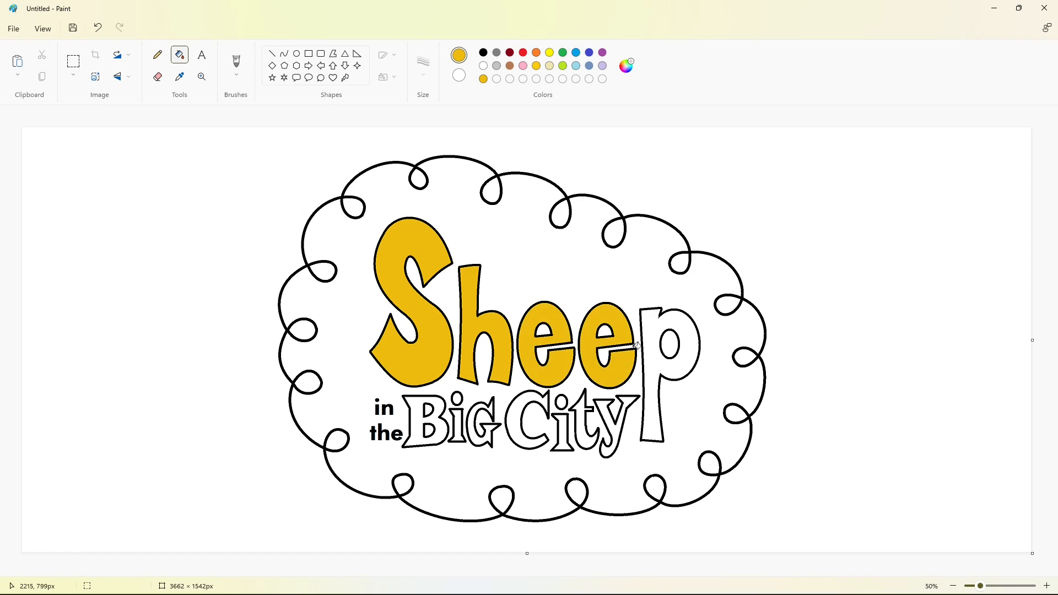
click(654, 356)
Step: Mix a lighter custom shade of the palette's greyish blue and fill the B of Big with it
click(589, 66)
click(420, 405)
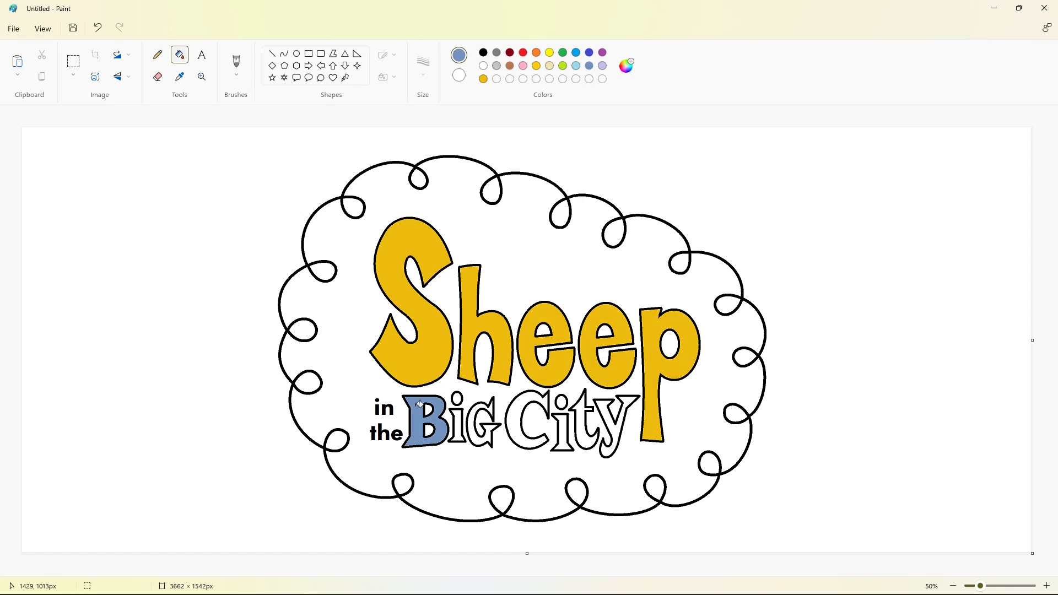
click(627, 65)
drag(567, 251, 567, 201)
click(485, 436)
click(442, 409)
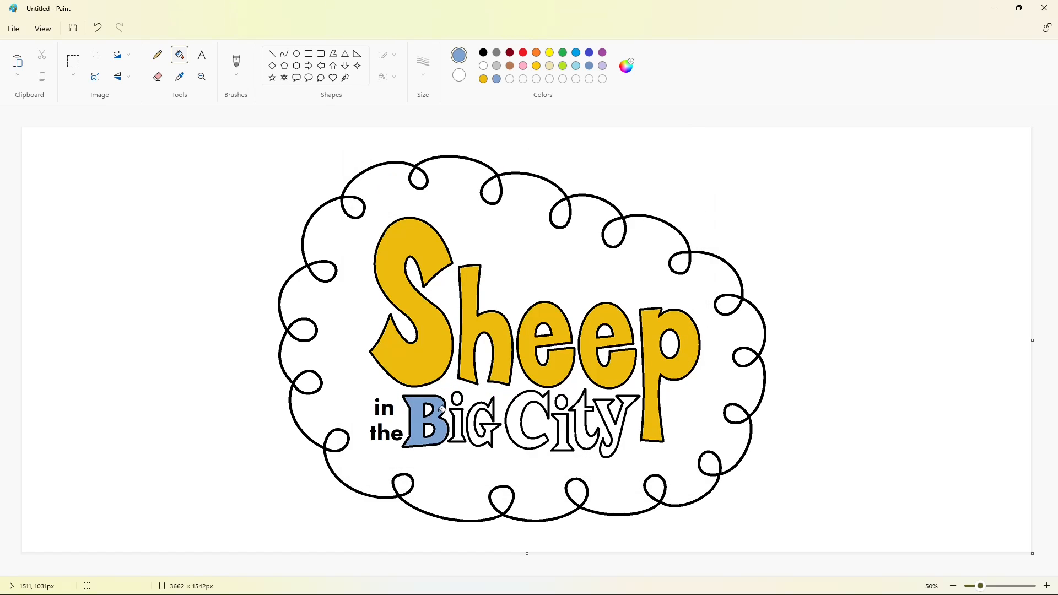
Step: Fill the remaining letters of Big City, including both i dots, with the custom light blue
click(459, 397)
click(459, 424)
click(475, 433)
click(516, 427)
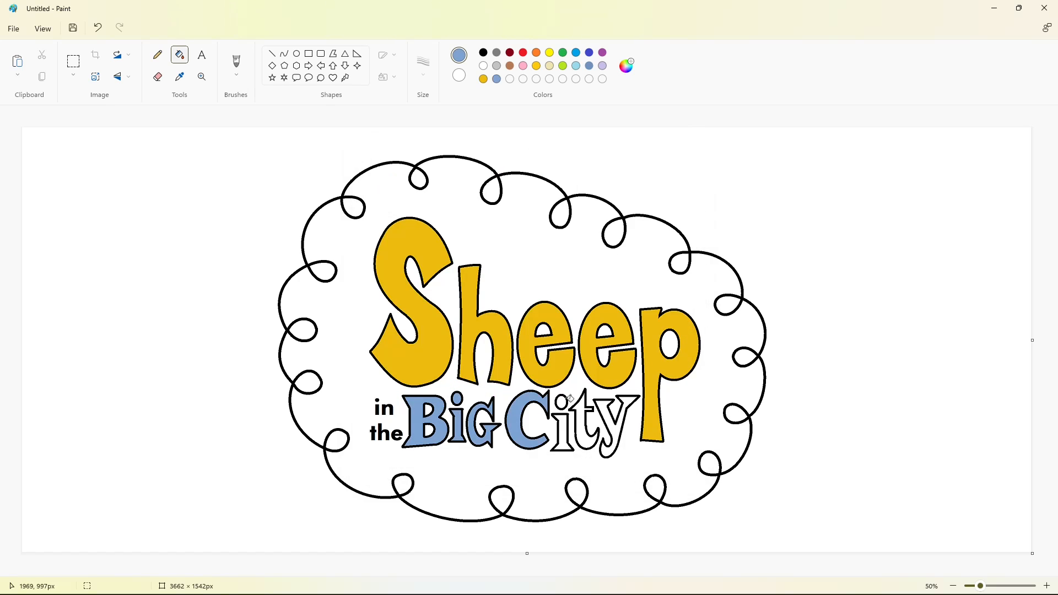
click(564, 403)
click(562, 434)
click(584, 424)
click(612, 425)
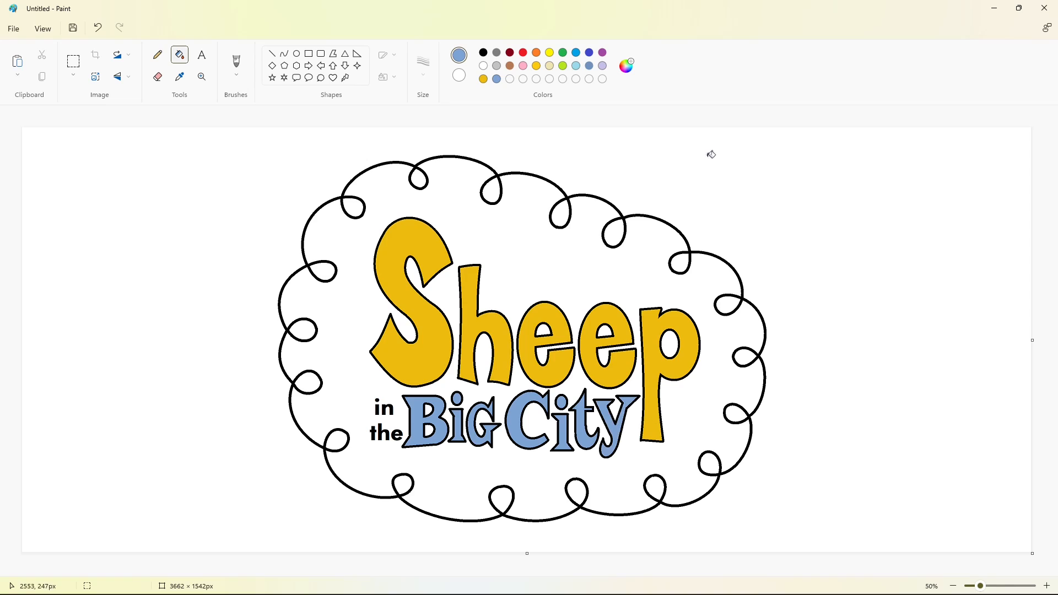